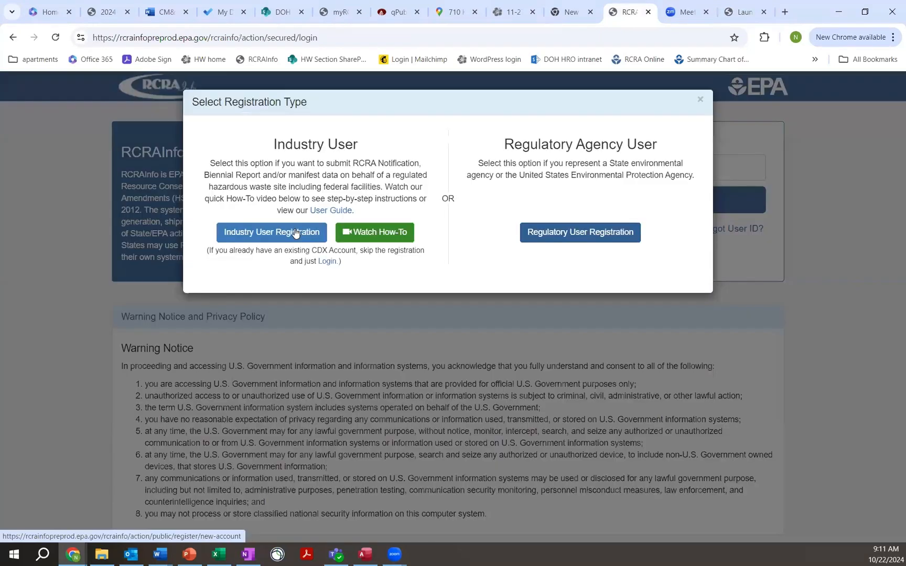
Start an Industry User registration and enter a user ID of at least 8 characters and the registrant's email address.
click(295, 233)
text(noa11)
key(Tab)
key(shift+Tab)
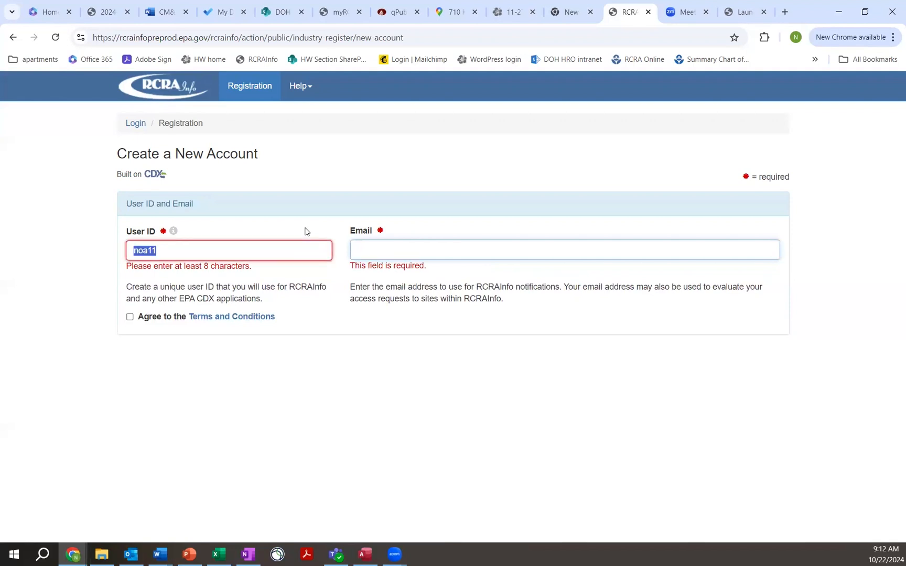
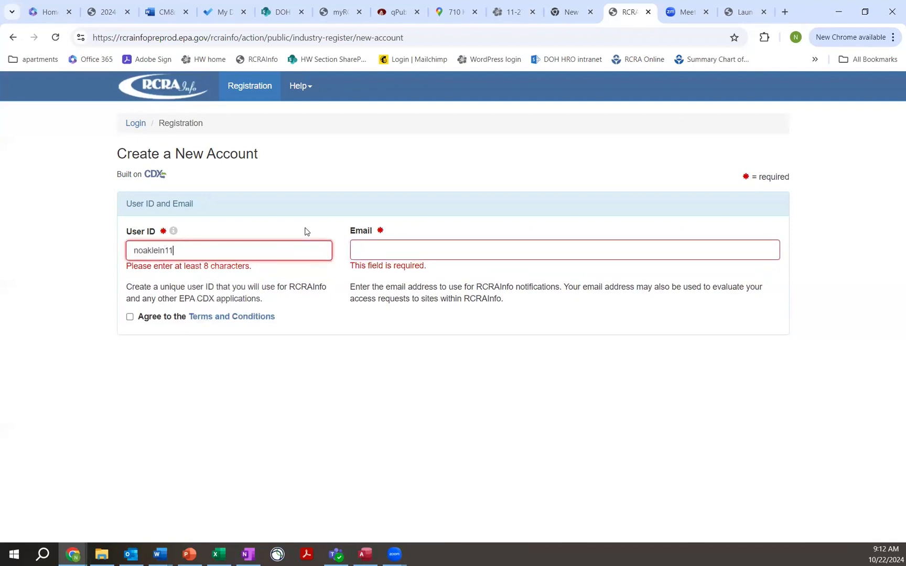
key(Tab)
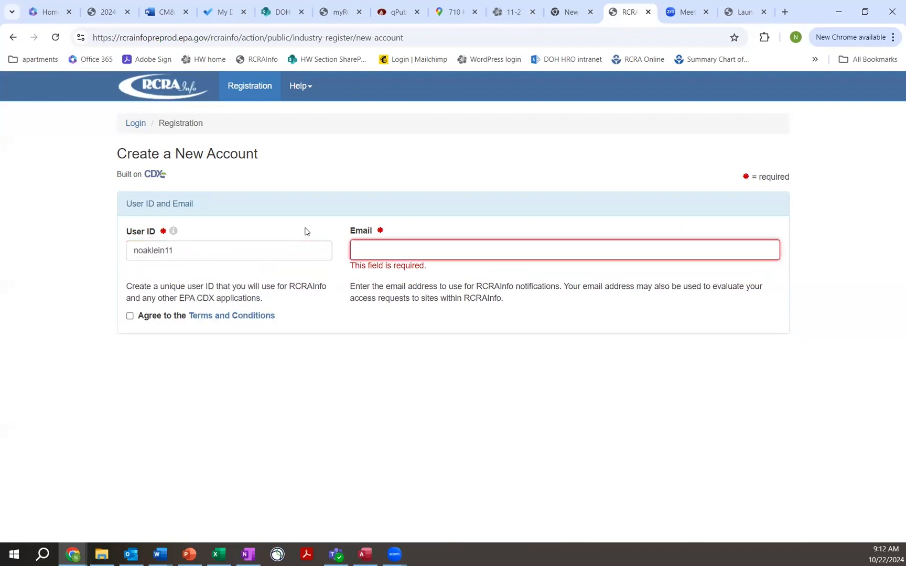
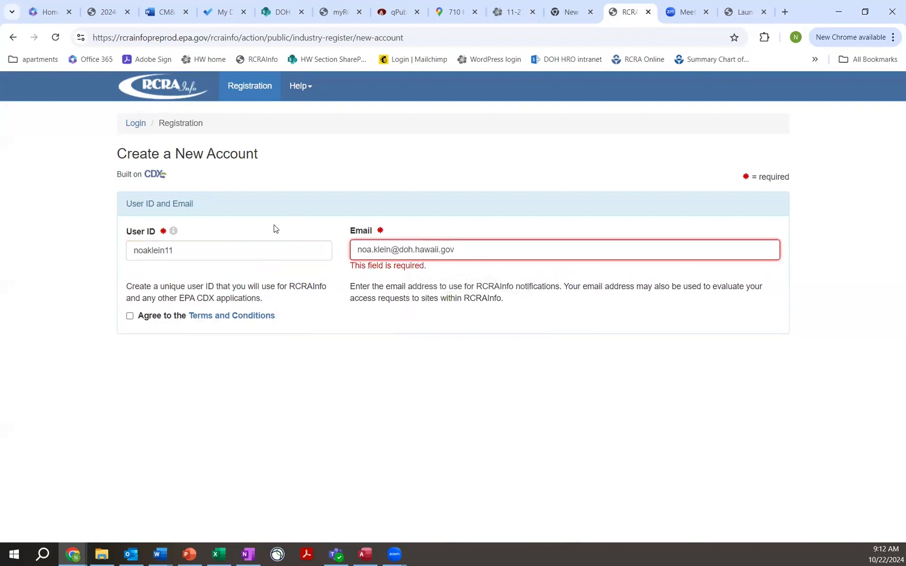
Agree to the Terms and Conditions, continue to Login.gov, and confirm creating a new account with the existing email address.
click(129, 318)
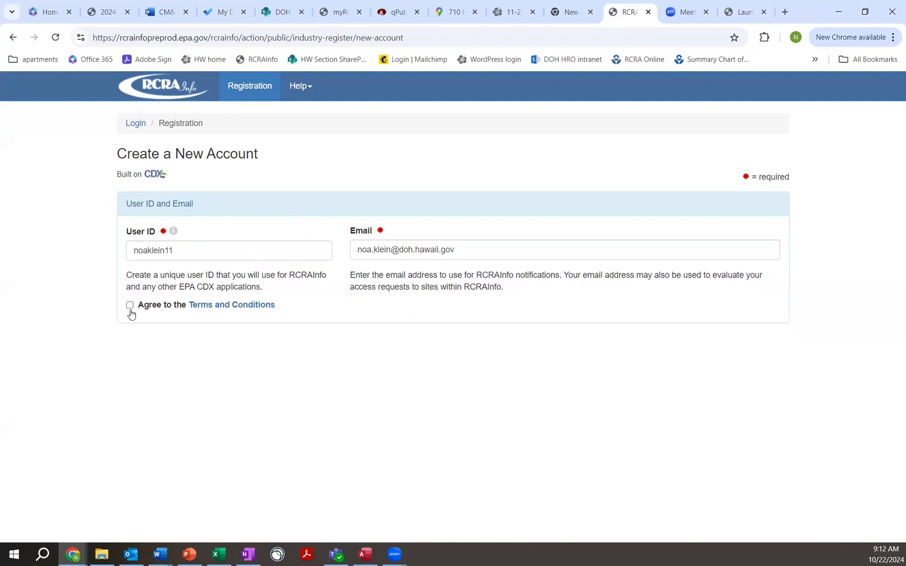
click(130, 307)
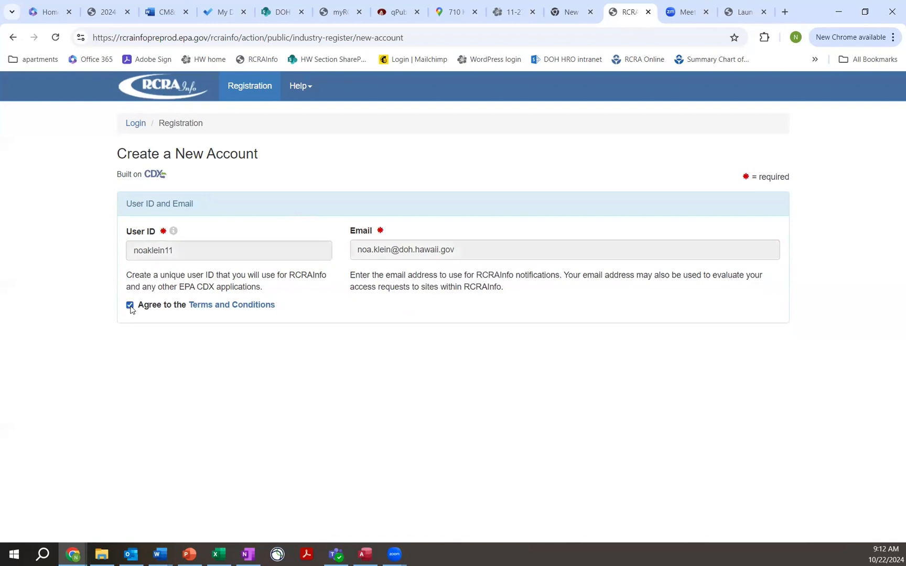
click(315, 409)
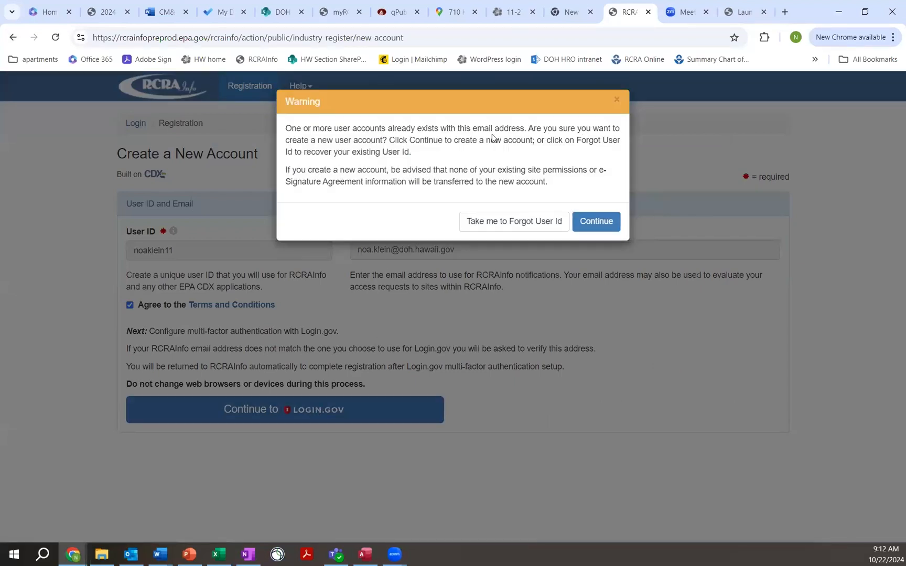
click(601, 222)
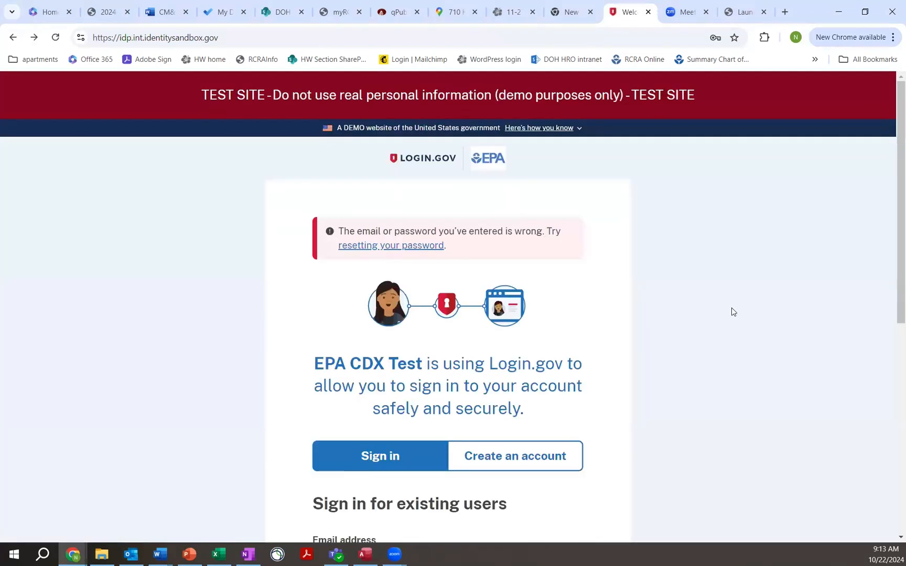
Choose to create a Login.gov account for a new user and enter the email address.
scroll(733, 312, down, 3)
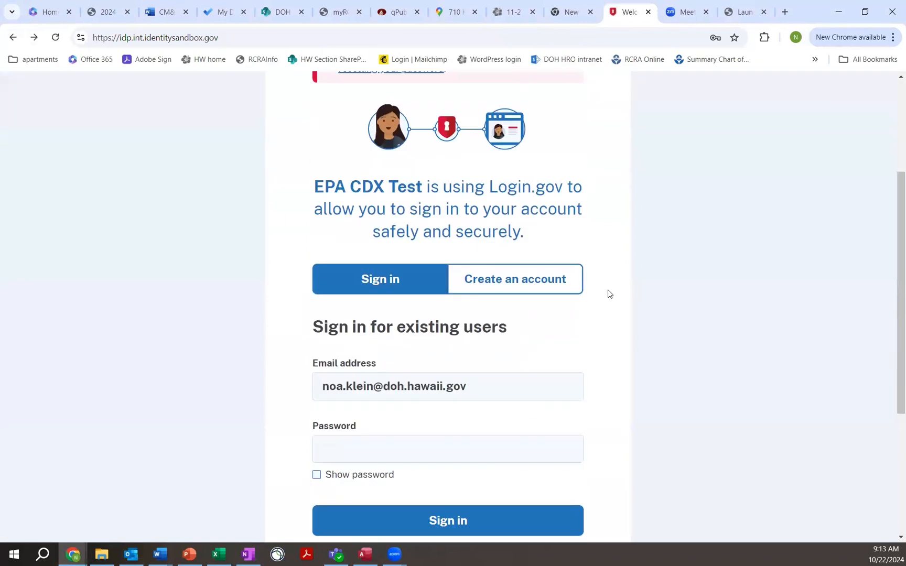
click(533, 286)
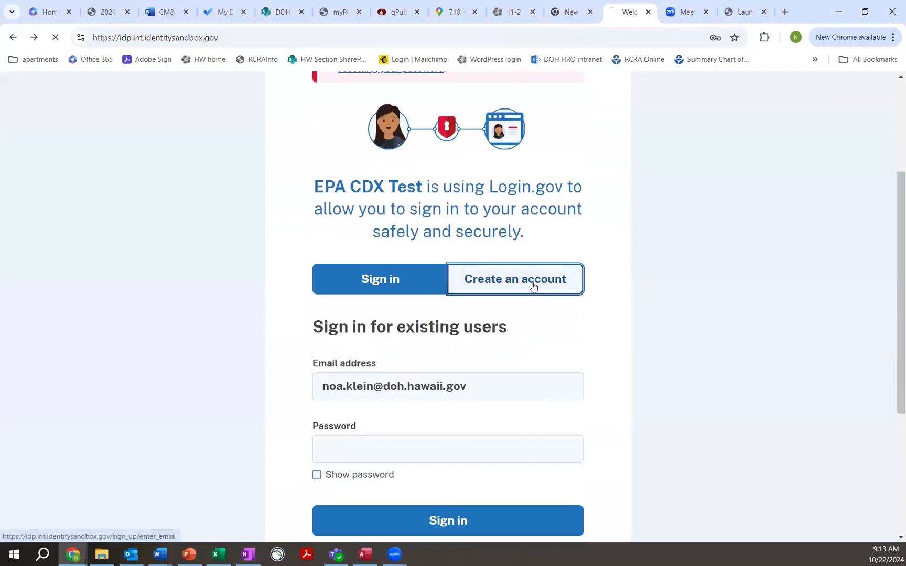
scroll(706, 387, down, 3)
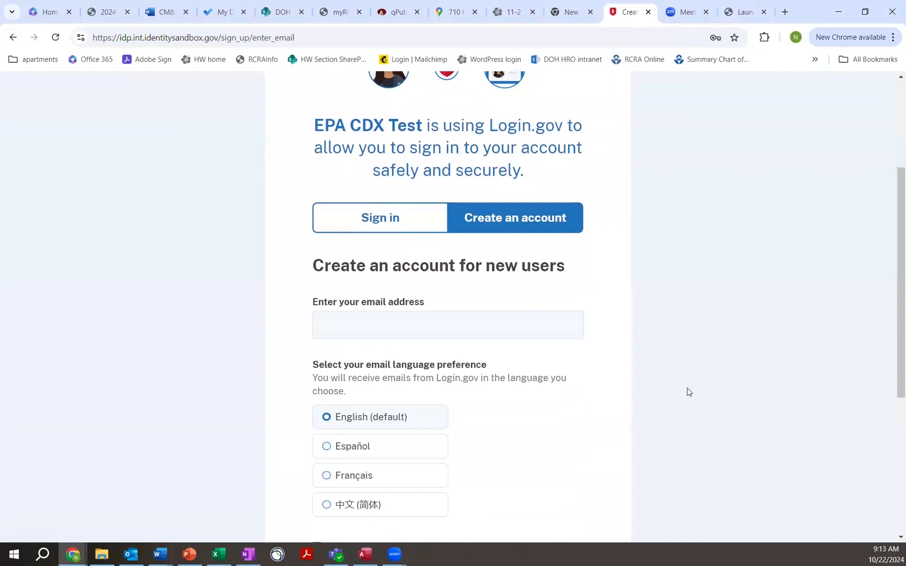
click(465, 326)
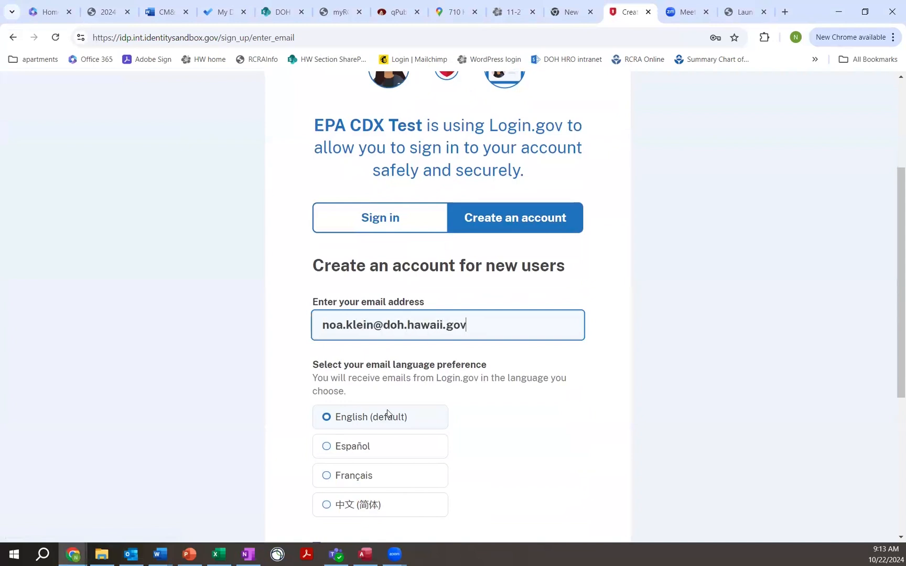
Accept the Login.gov Rules of Use and submit the new account form.
scroll(387, 410, down, 3)
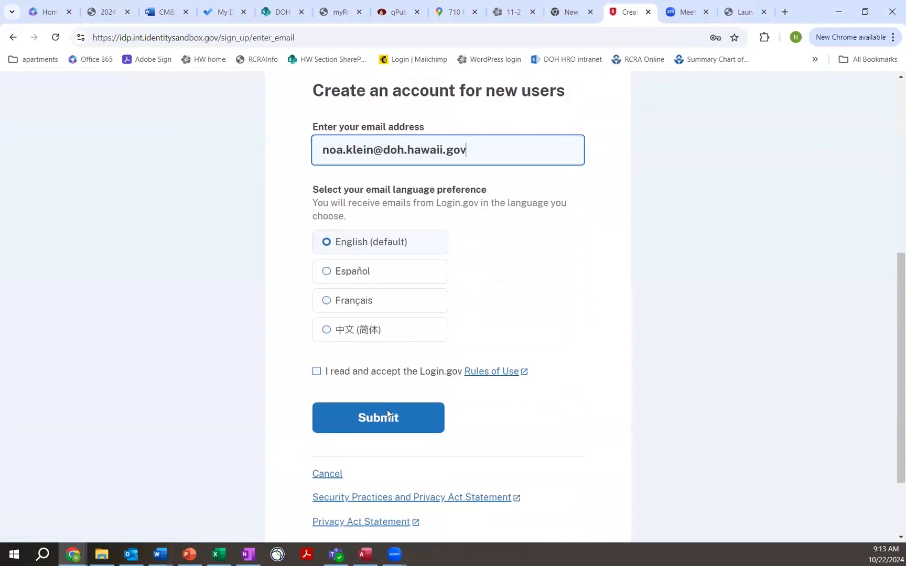
click(317, 371)
click(347, 408)
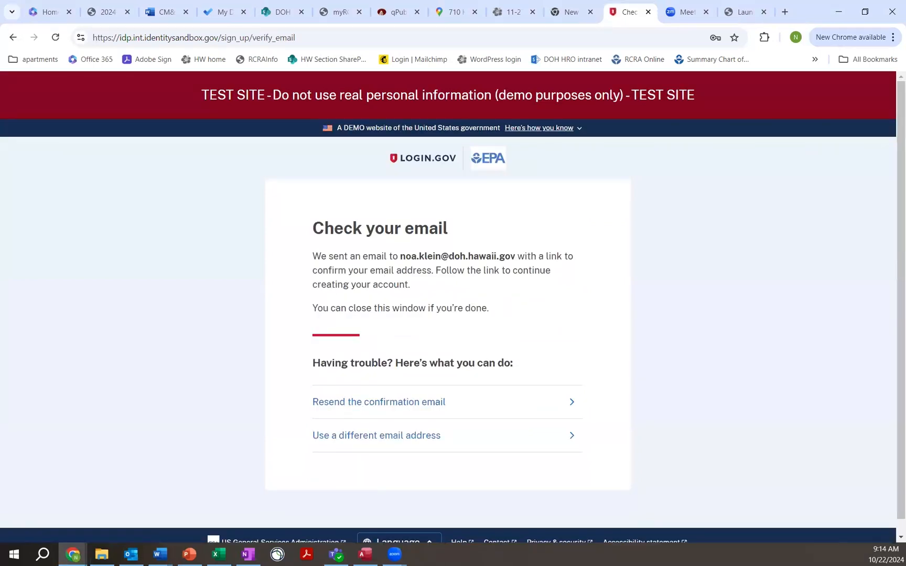
Switch to Outlook and confirm the email address from the Login.gov message.
key(alt+Tab)
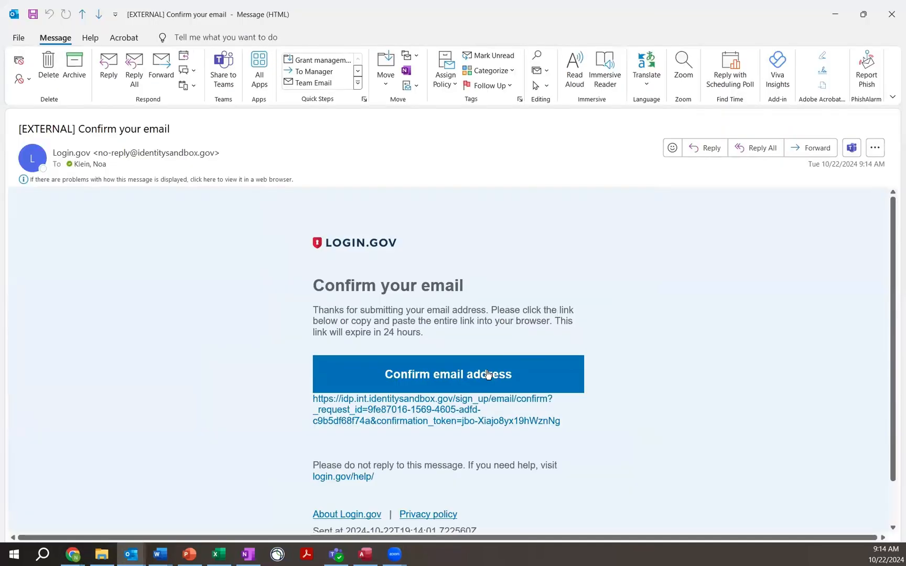
click(487, 374)
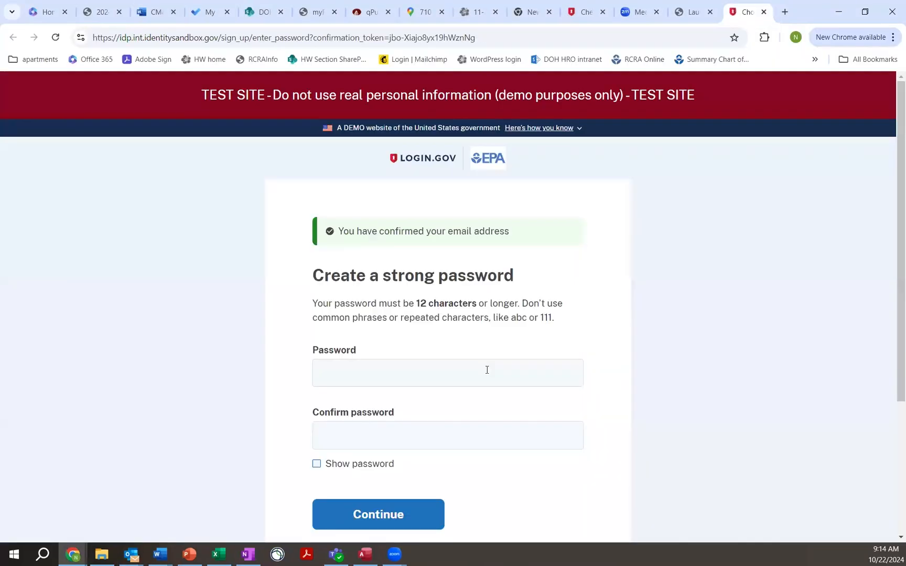
Enter and confirm the new Login.gov account password, submit it, and decline saving it in the browser.
click(522, 371)
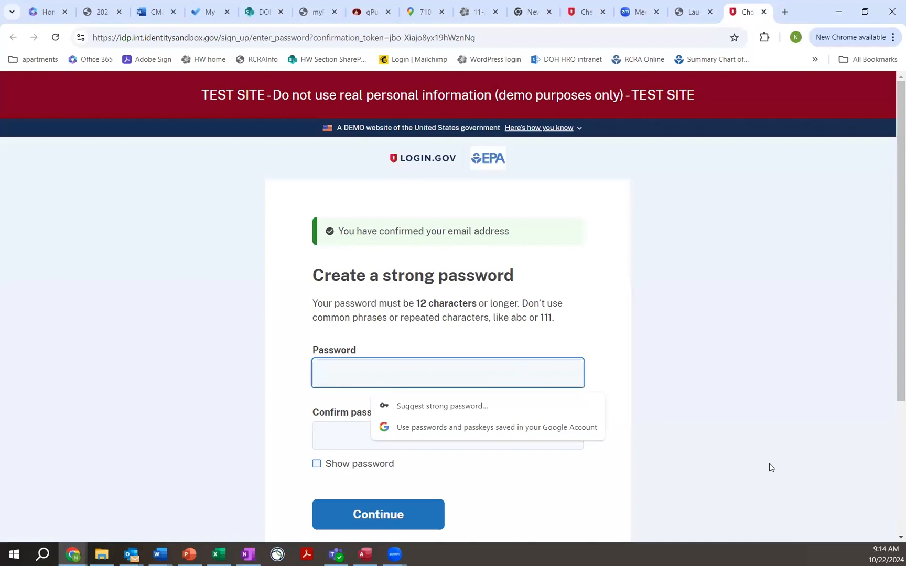
text(••••••••••••••)
key(Tab)
text(••••••••••••••)
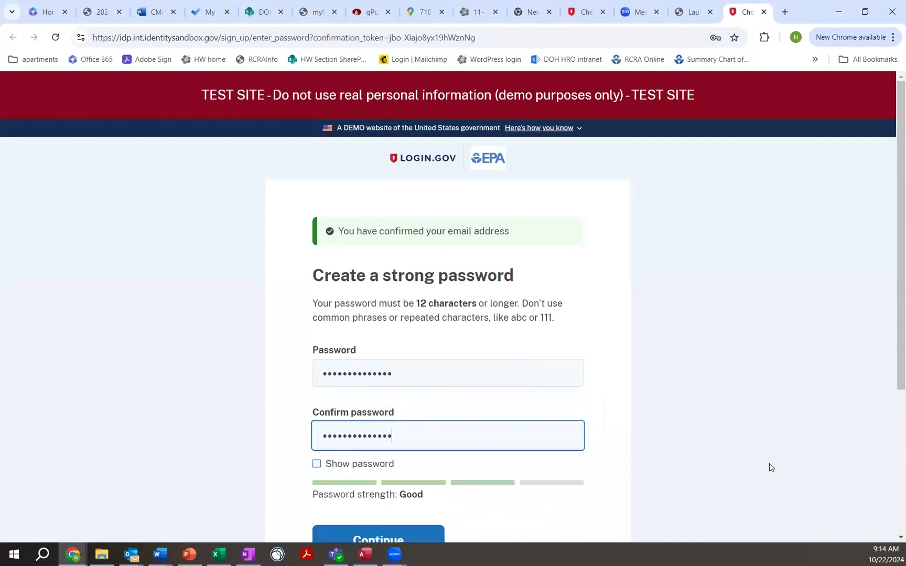
scroll(753, 386, down, 3)
click(399, 366)
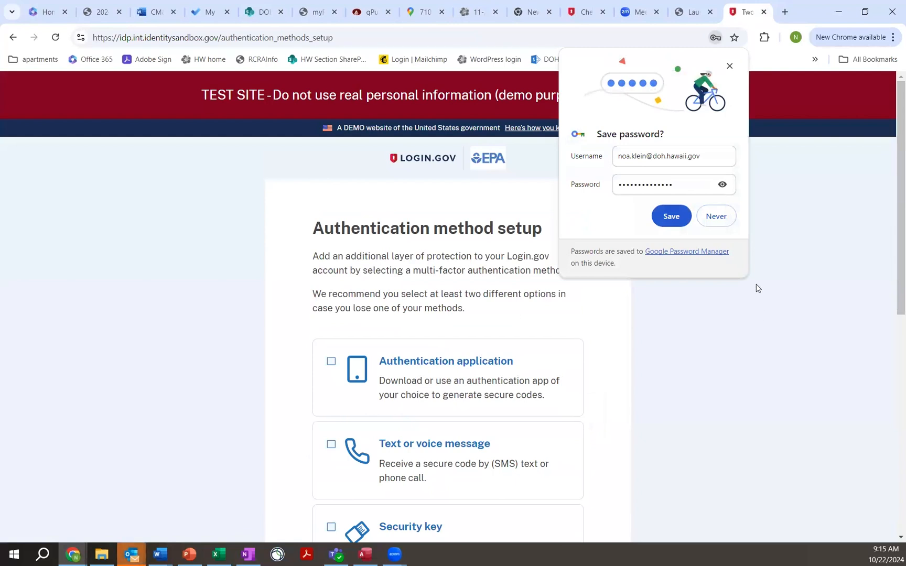
click(715, 216)
Select Text or voice message as the multi-factor authentication method and continue.
scroll(675, 376, down, 3)
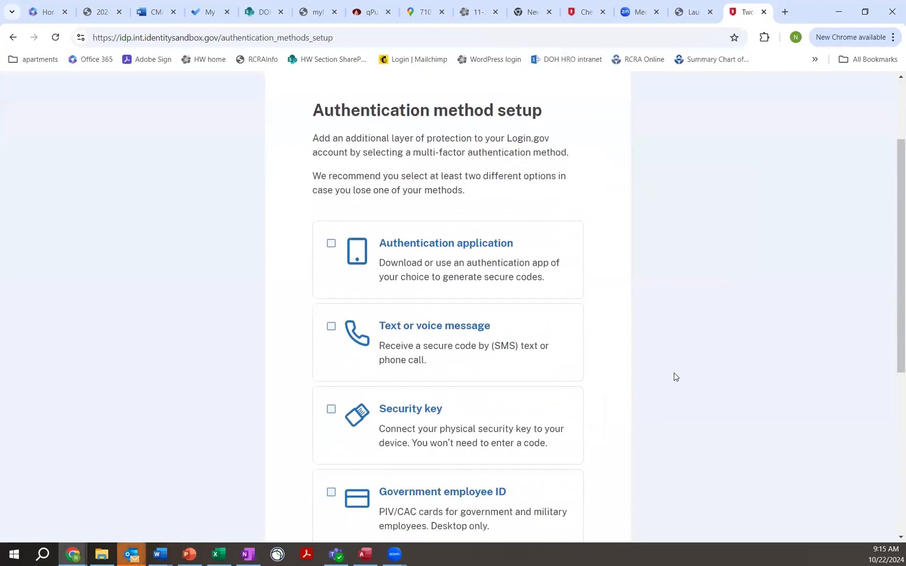
scroll(675, 377, down, 2)
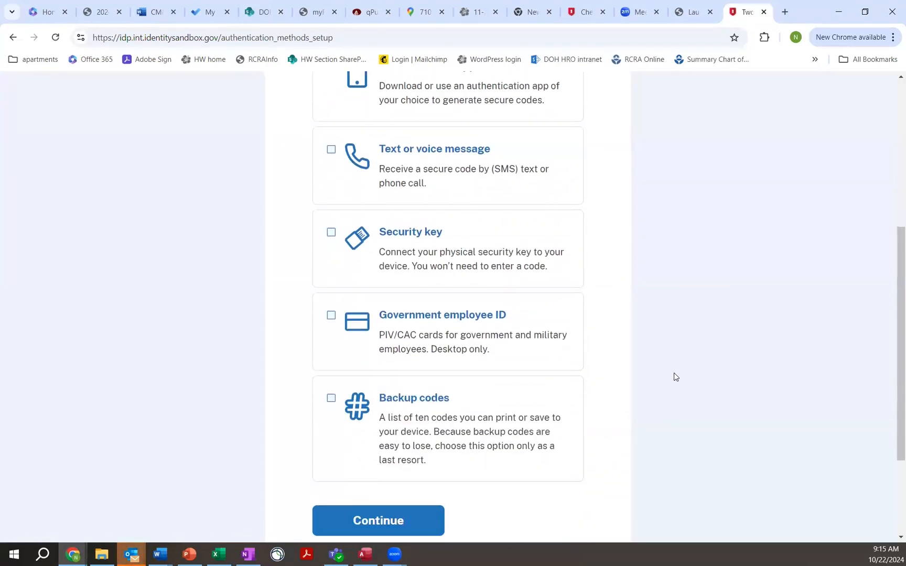
scroll(675, 377, up, 2)
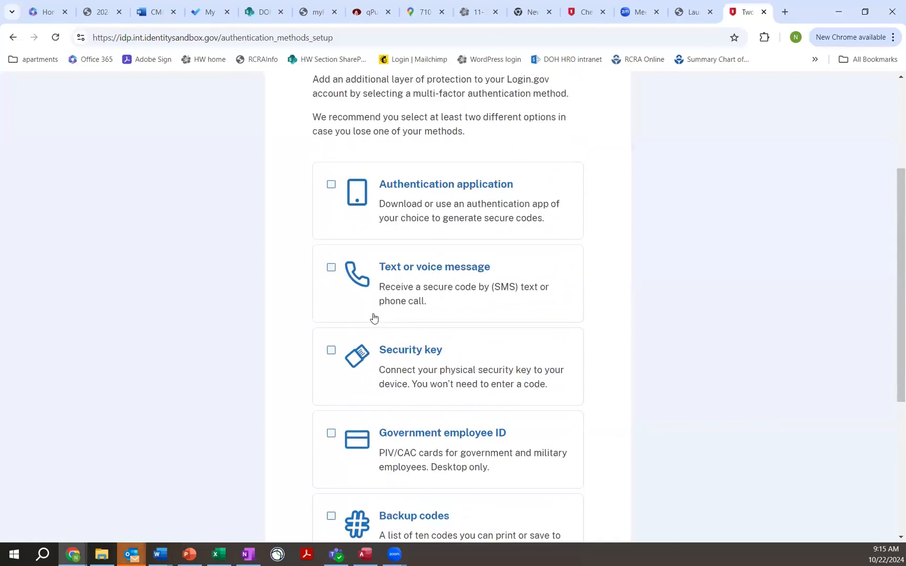
click(331, 270)
scroll(329, 344, down, 4)
click(377, 402)
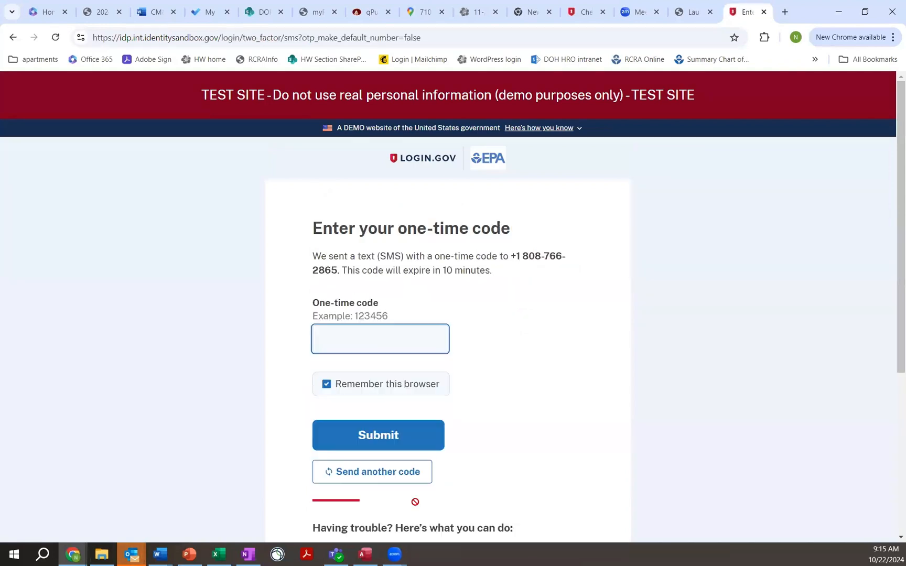
Submit the one-time code sent by text message and skip adding a second authentication method for now.
text(202967)
click(414, 436)
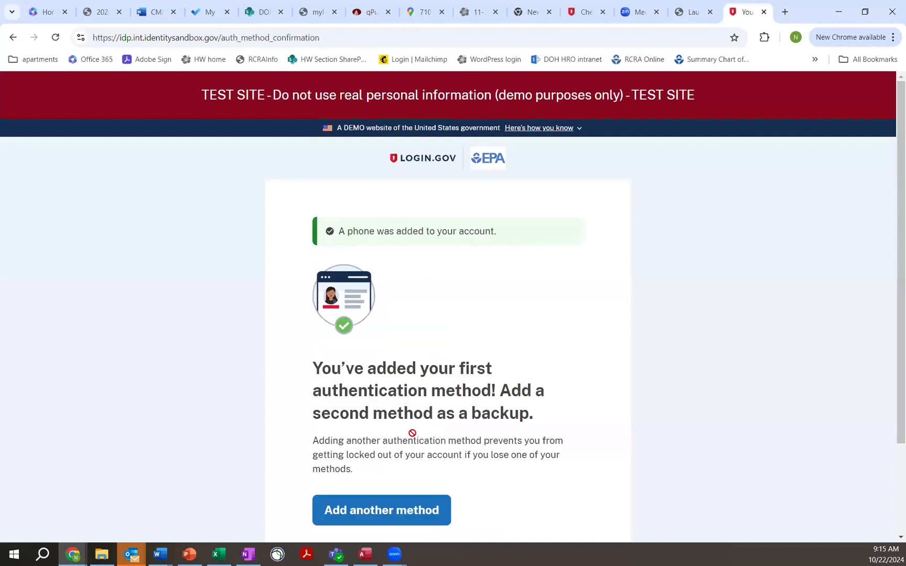
scroll(435, 438, down, 3)
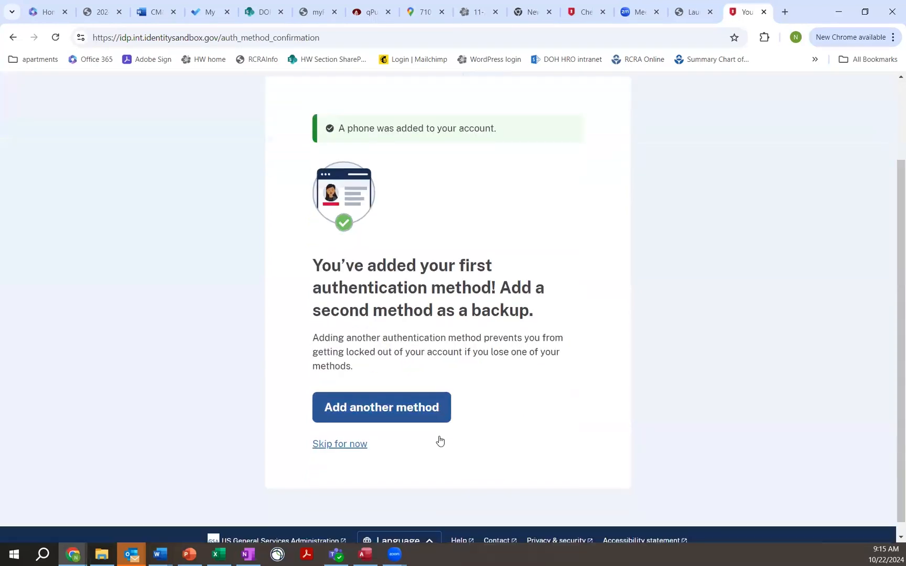
click(332, 432)
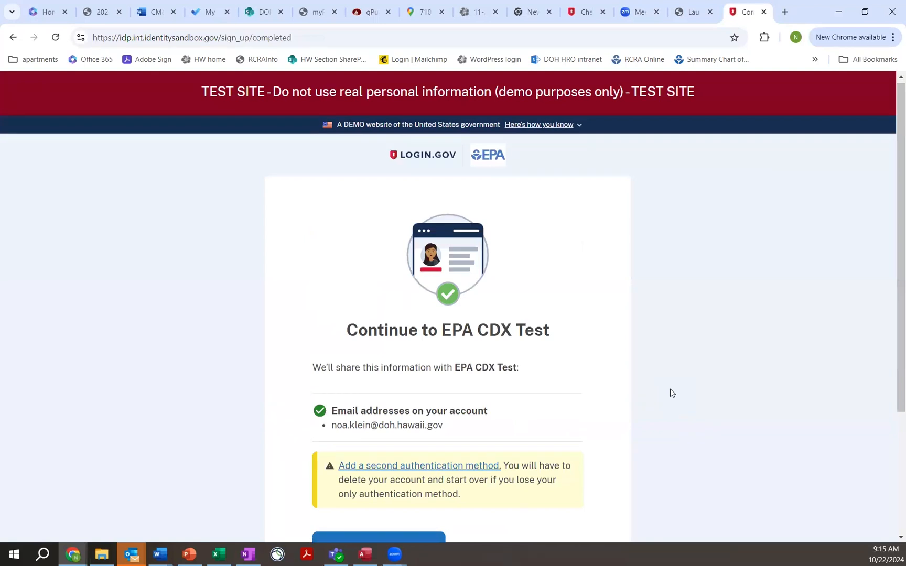
Agree to share the account information with EPA CDX Test and dismiss the test environment notice on the registration page.
scroll(671, 393, down, 3)
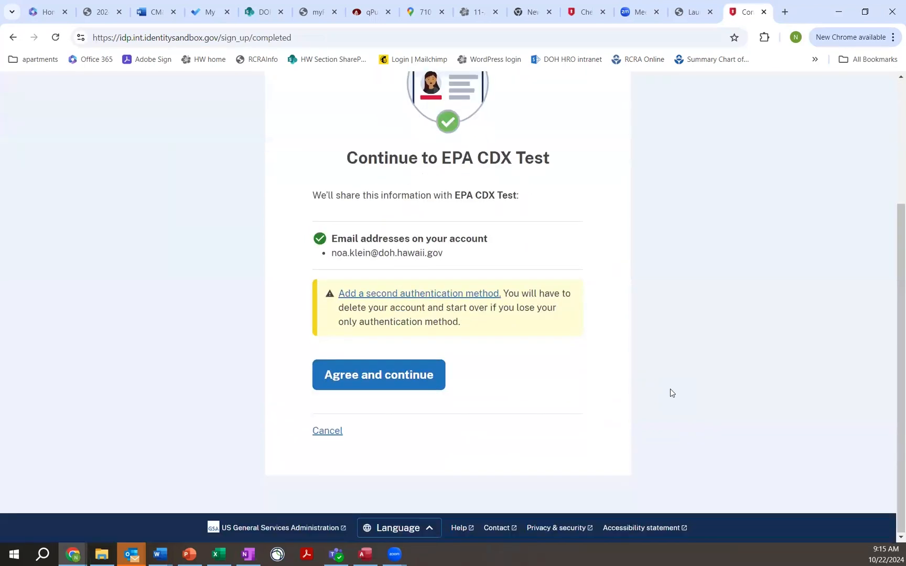
click(399, 376)
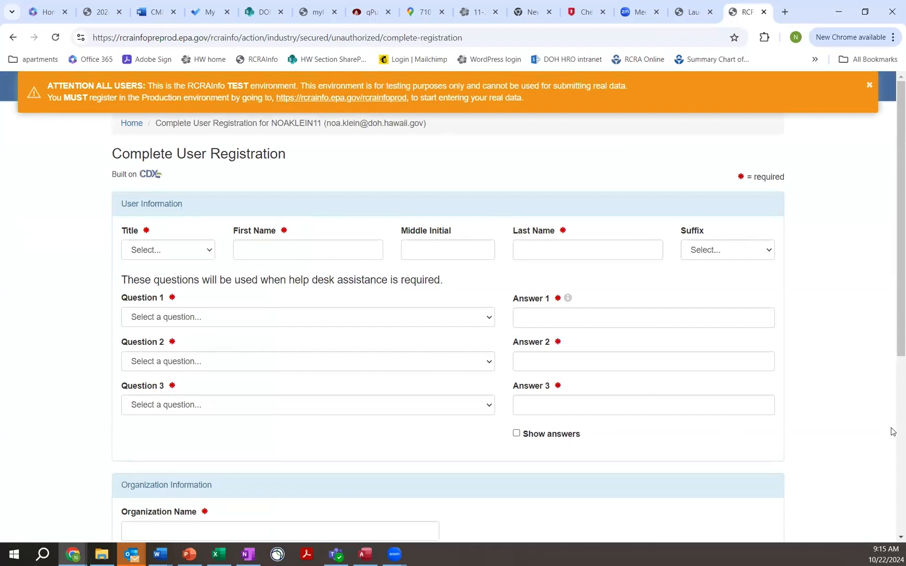
click(869, 84)
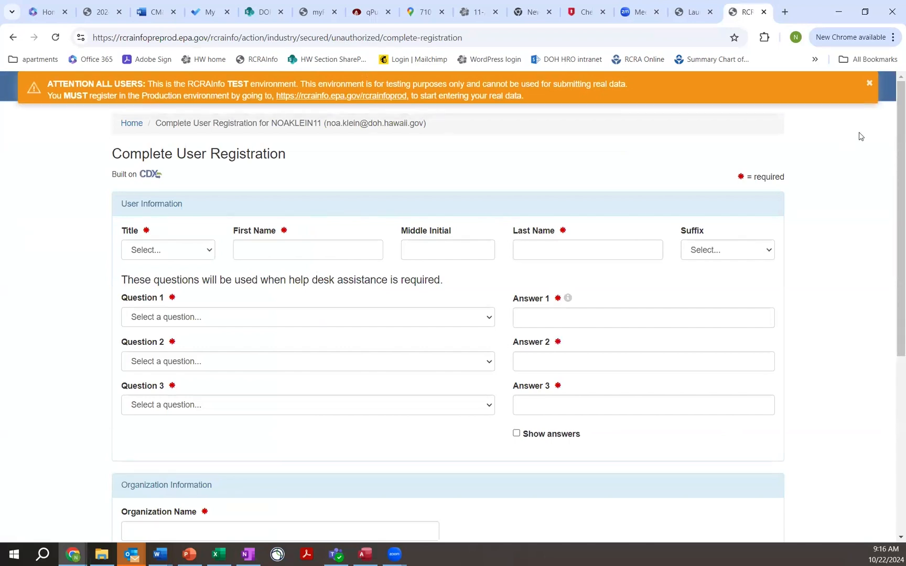
Set the title to Dr and enter the registrant's first and last name under User Information.
click(277, 244)
click(206, 252)
click(196, 282)
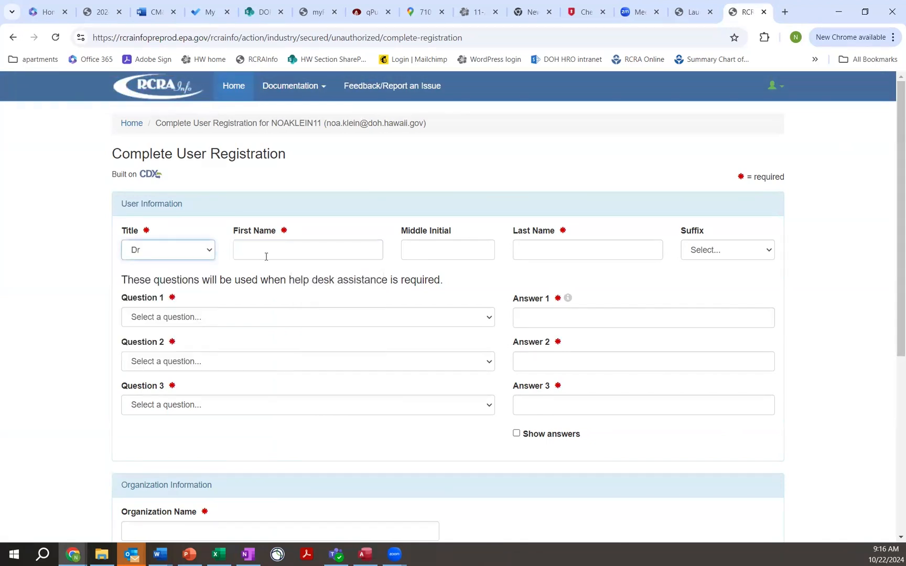
click(264, 256)
key(Tab)
key(Tab)
key(Tab)
key(Tab)
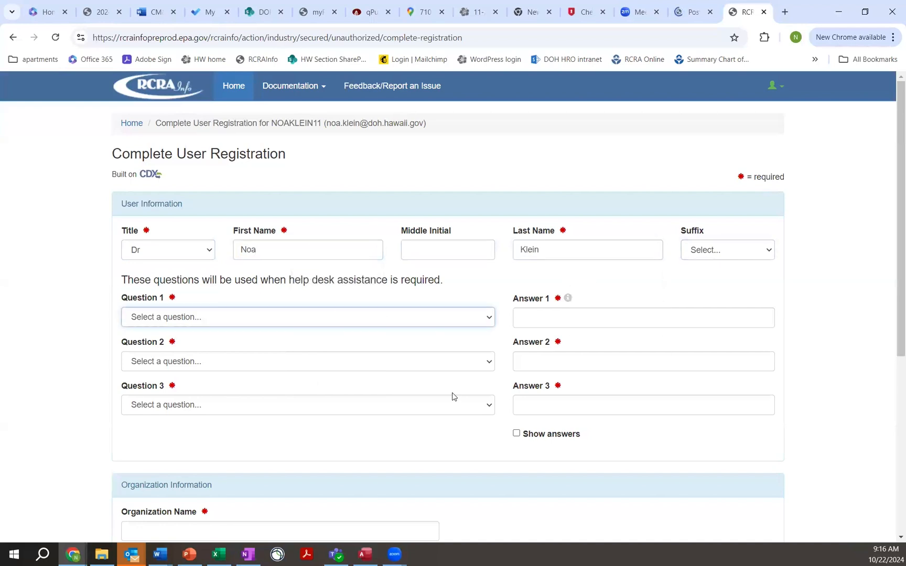
Set Question 1 to "What was your childhood nickname?" and enter its security answer.
click(480, 318)
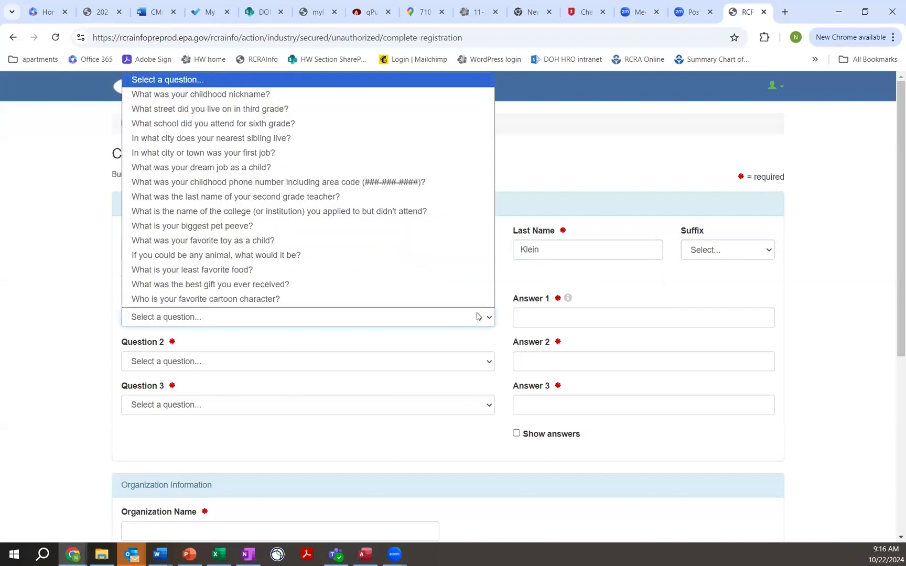
click(262, 99)
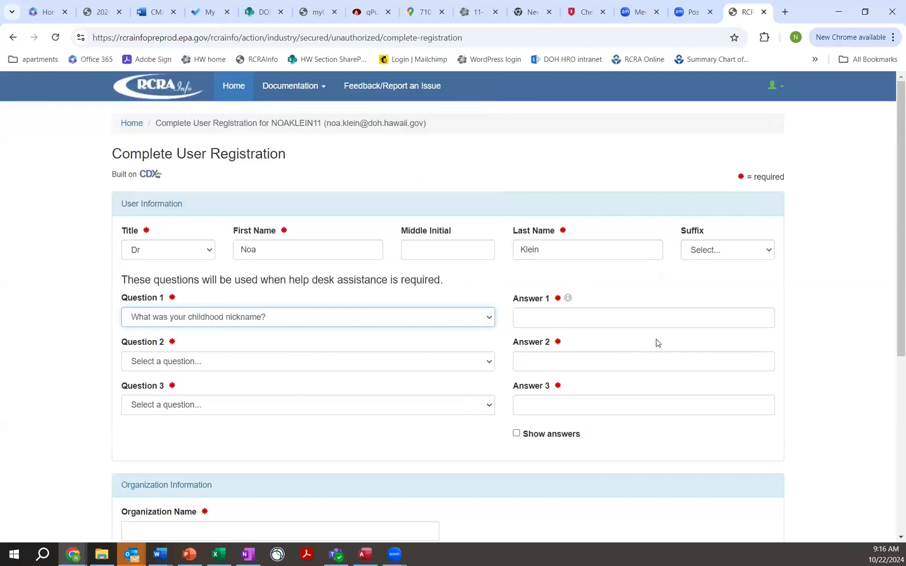
click(622, 314)
text(••••)
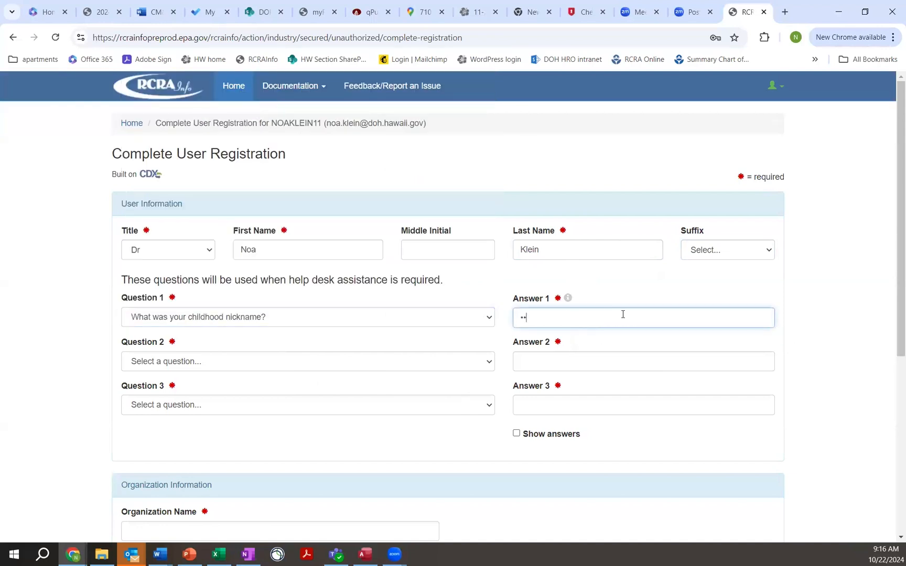
Set Question 2 to "What school did you attend for sixth grade?" and enter its security answer.
click(187, 369)
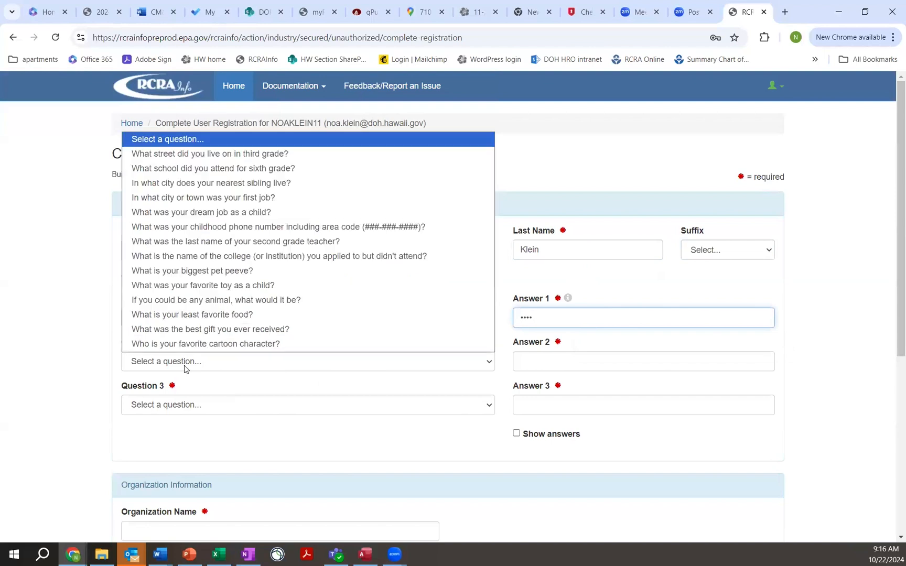
click(304, 168)
click(581, 354)
text(abcdefg)
Set Question 3 to "What was the last name of your second grade teacher?" and enter its security answer.
click(292, 406)
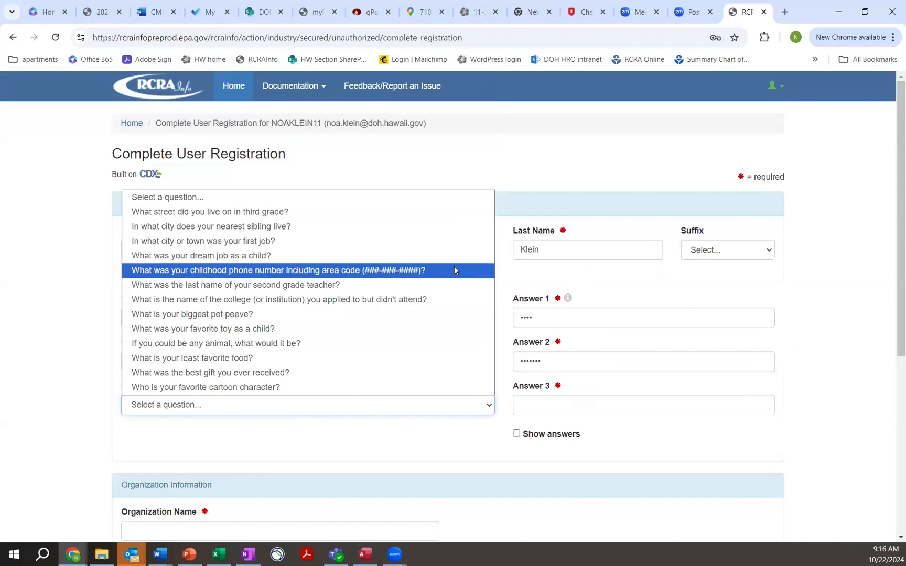
click(423, 286)
click(554, 411)
text(••••••••)
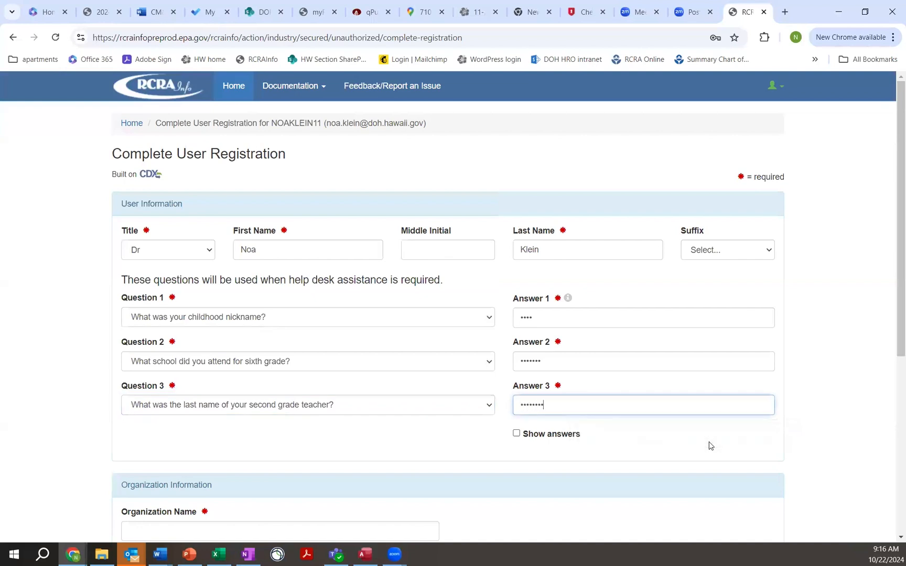
Fill in Organization Information with Hawaii Department of Health, the mailing address and the job title Hazardous Waste Planner.
scroll(254, 462, down, 2)
click(311, 412)
text(Hawaii Department of heal)
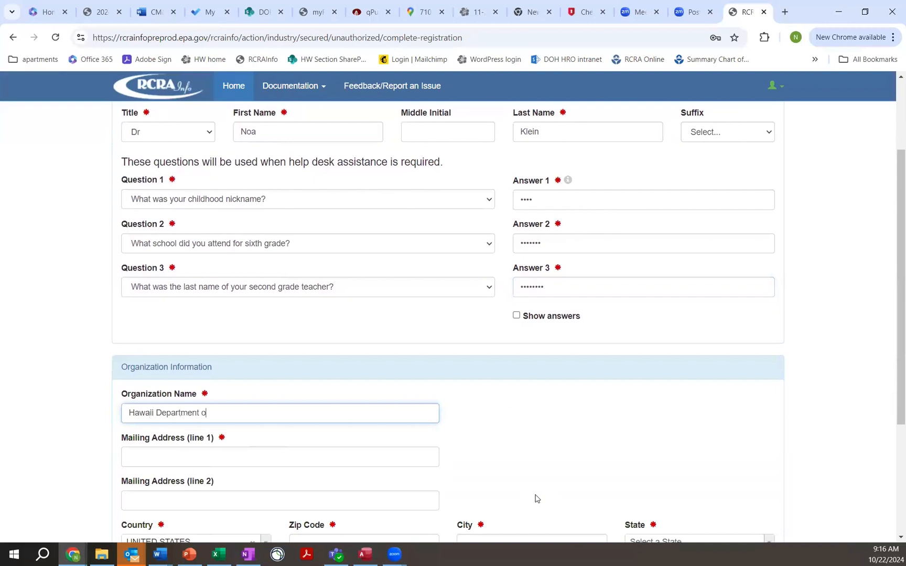
key(BackSpace)
key(BackSpace)
key(BackSpace)
key(BackSpace)
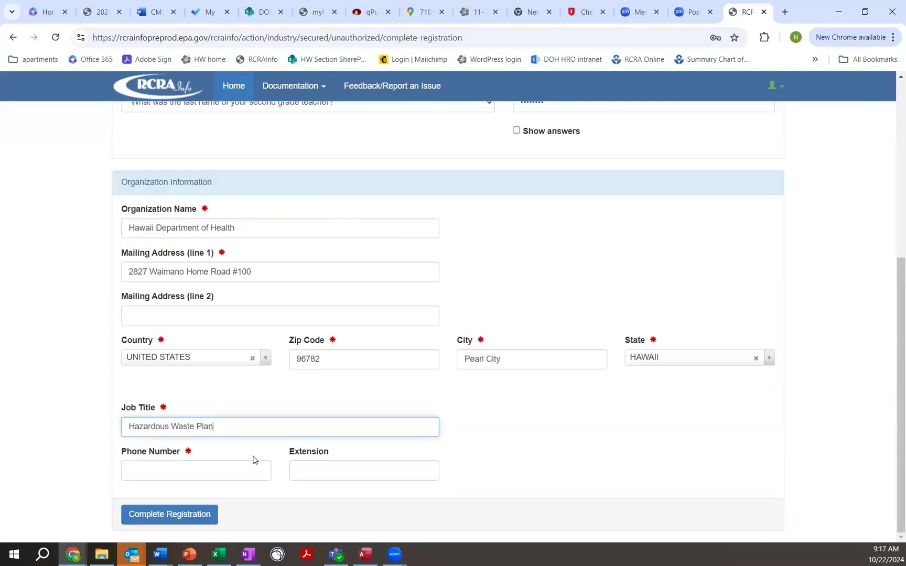
key(Tab)
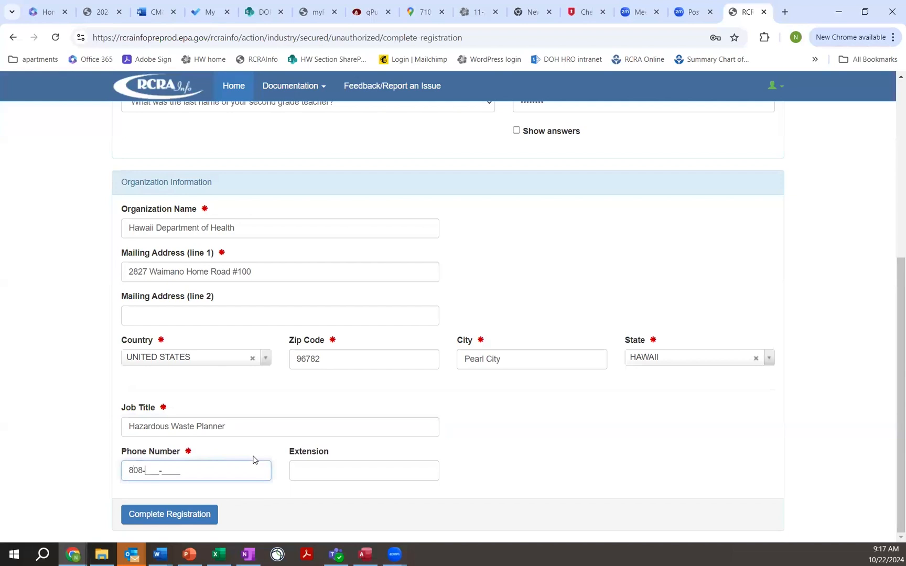
Enter the registrant's phone number and complete the registration, declining to save the address in the browser.
key(Tab)
key(Tab)
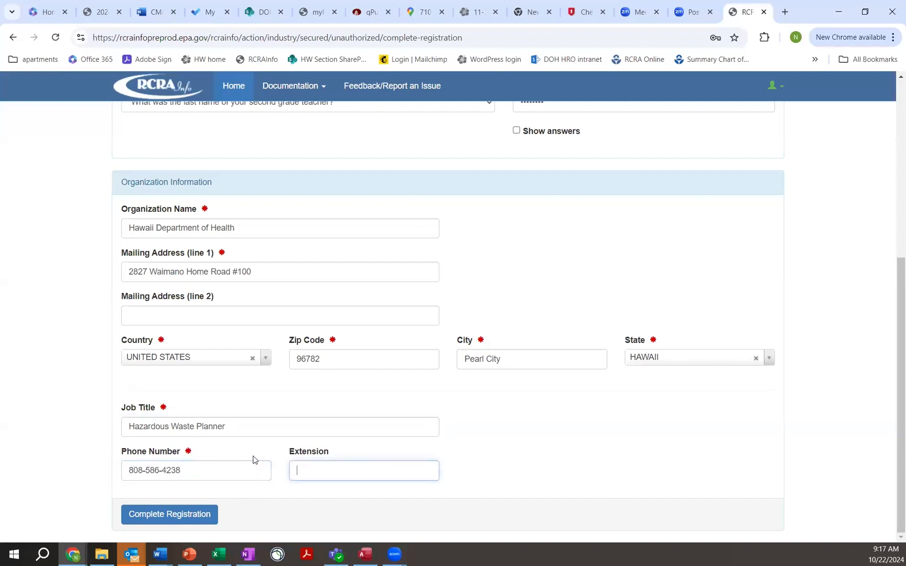
key(Return)
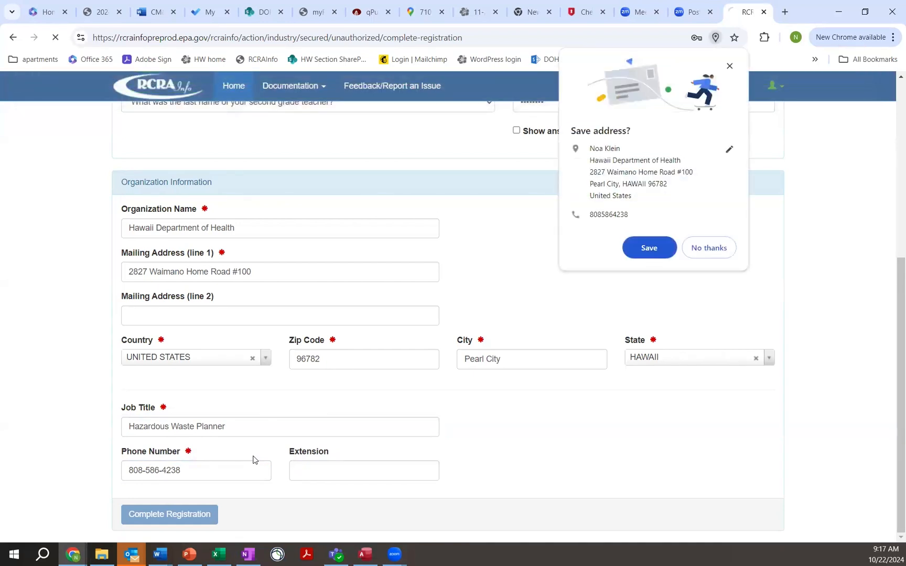
click(724, 251)
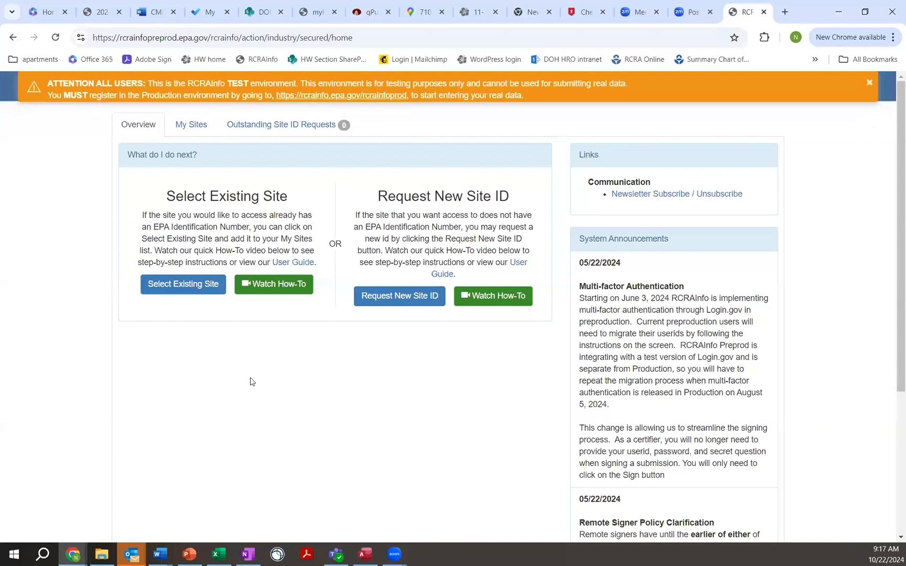
Search existing sites for site ID HIR000140228 and start an access request for HAWI WIND FARM.
click(180, 288)
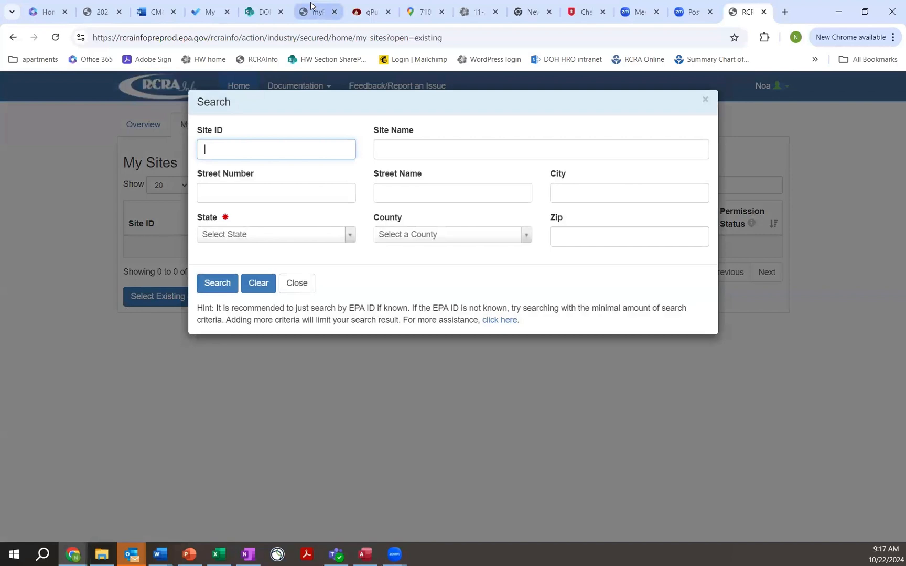
text(HIR000140228)
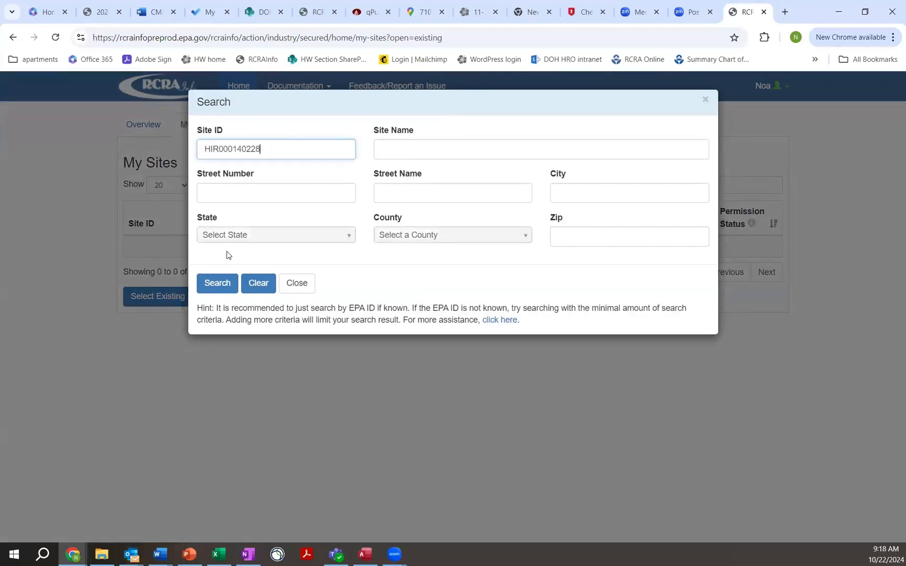
click(215, 283)
click(205, 192)
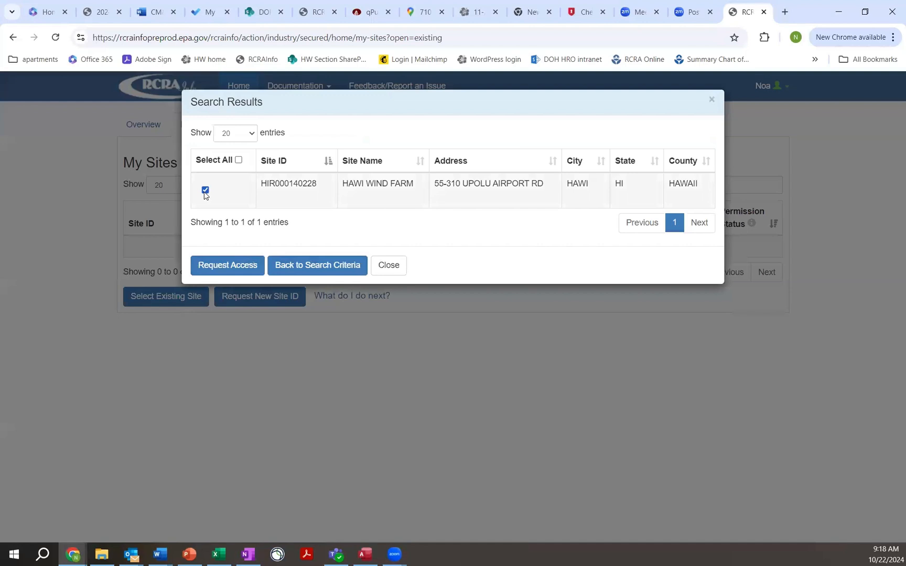
click(223, 266)
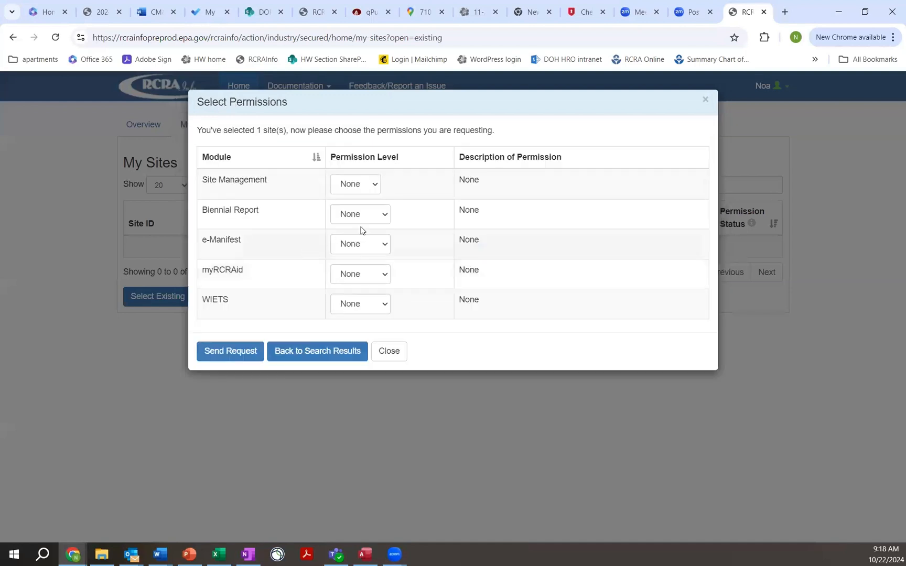
Choose Preparer for Biennial Report and Certifier for e-Manifest and myRCRAid, and close the permission request without sending it.
click(374, 185)
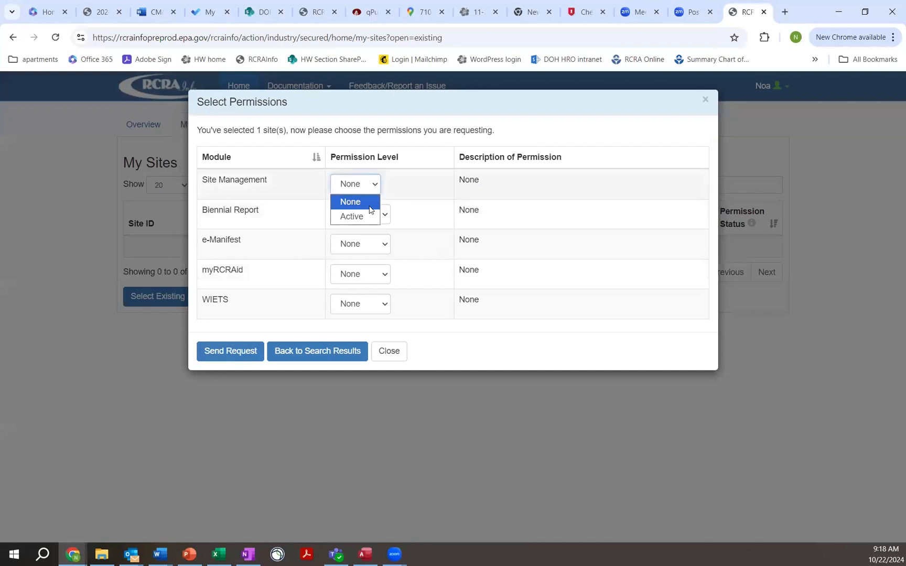
click(421, 183)
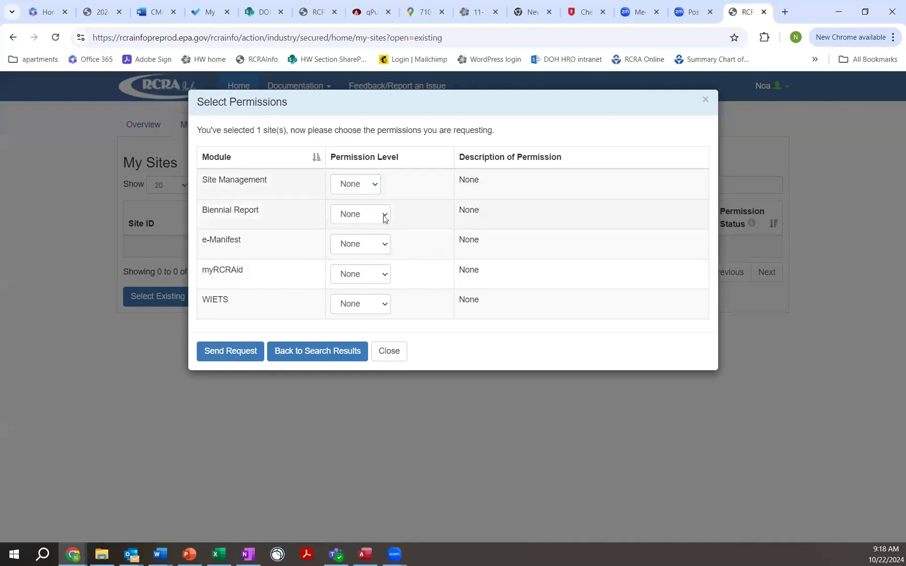
click(385, 217)
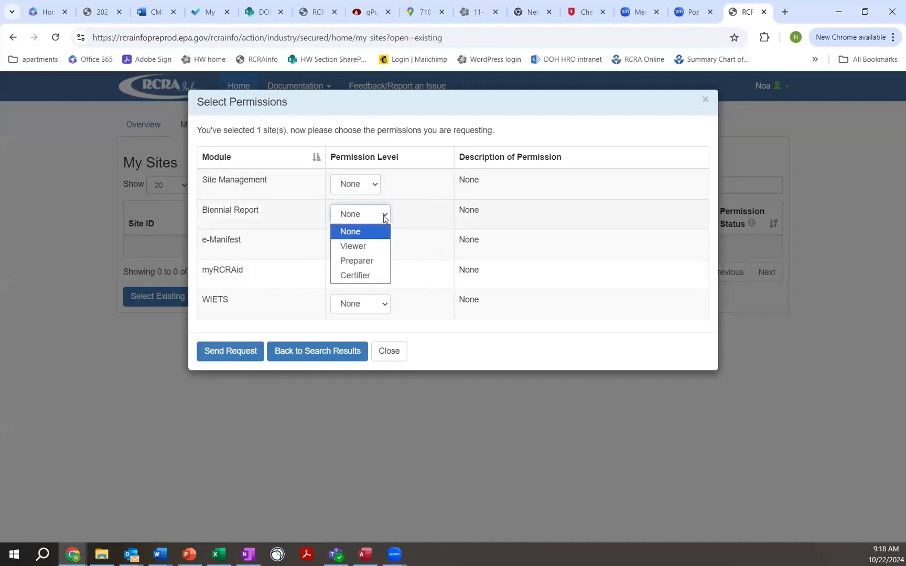
click(374, 261)
click(381, 248)
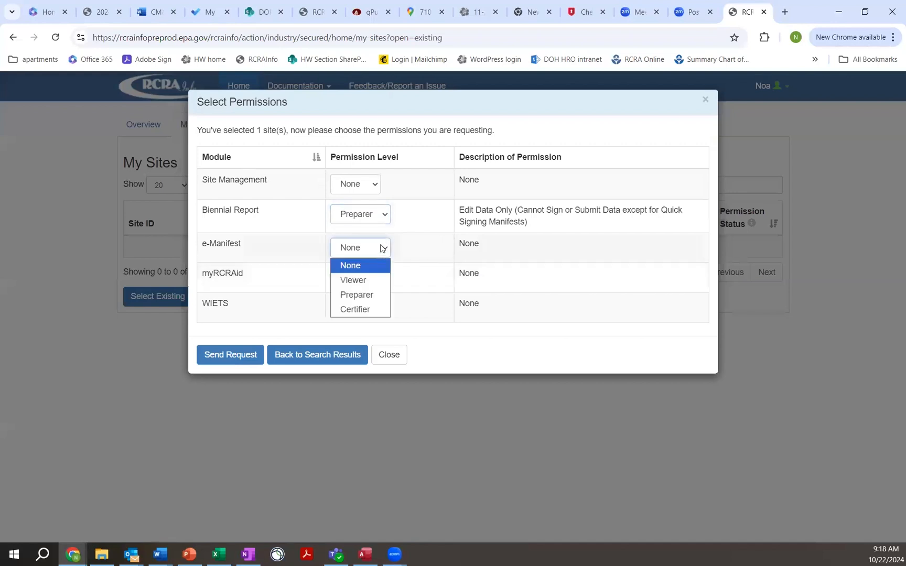
click(368, 309)
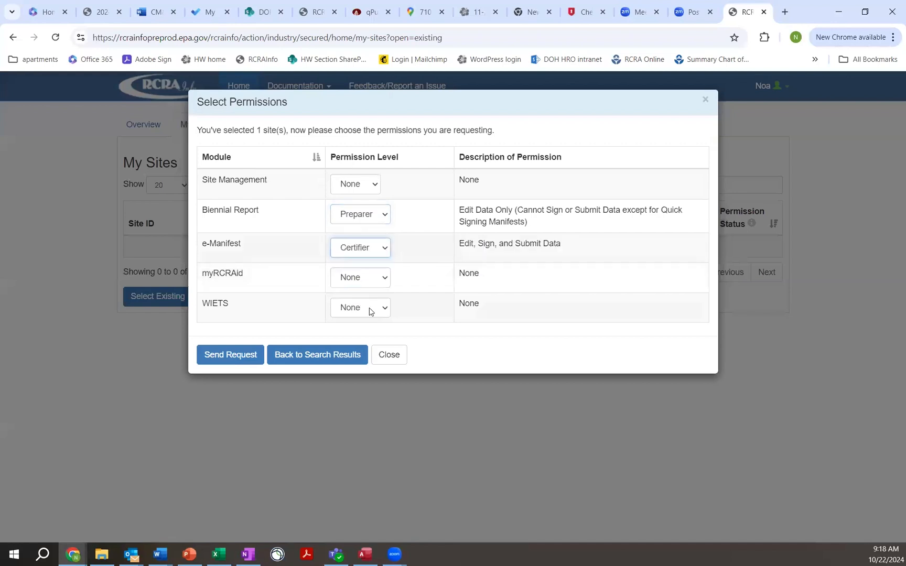
click(382, 277)
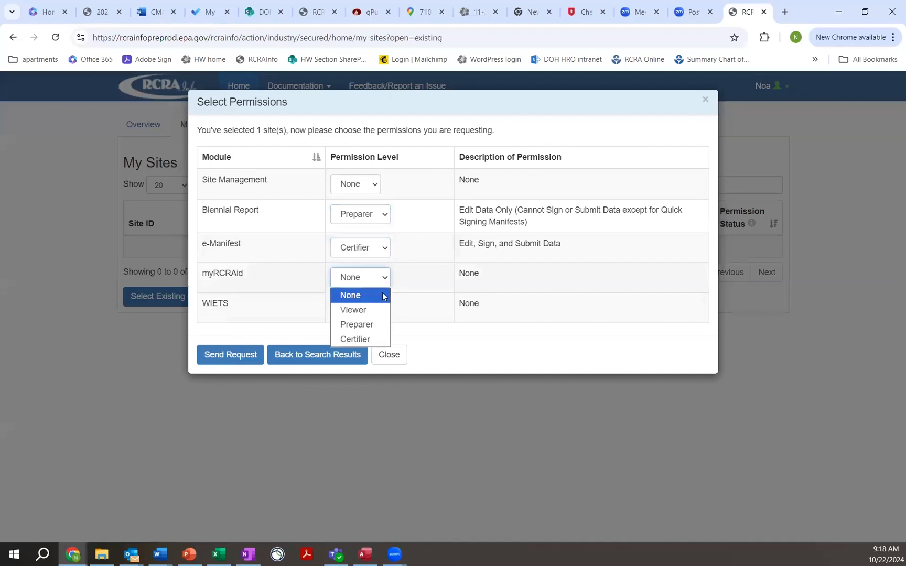
click(372, 339)
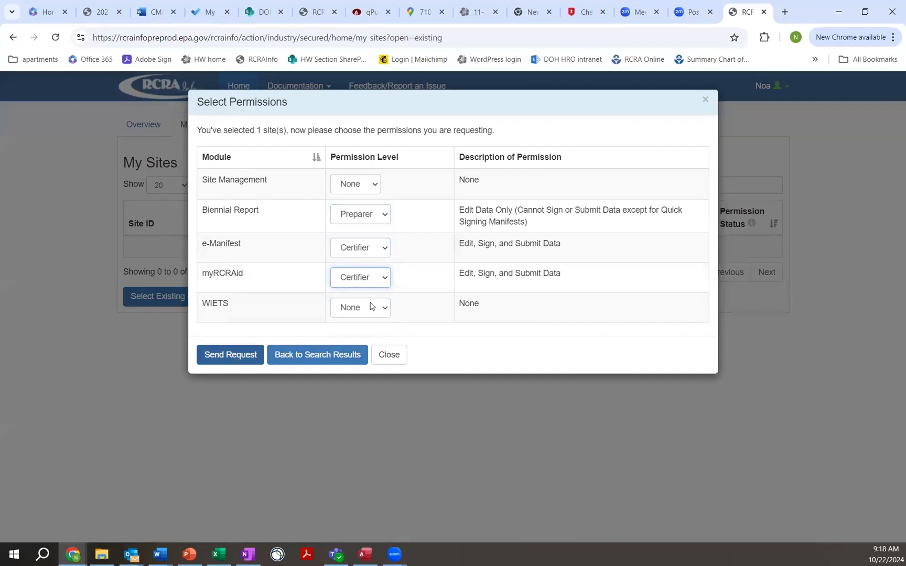
click(706, 102)
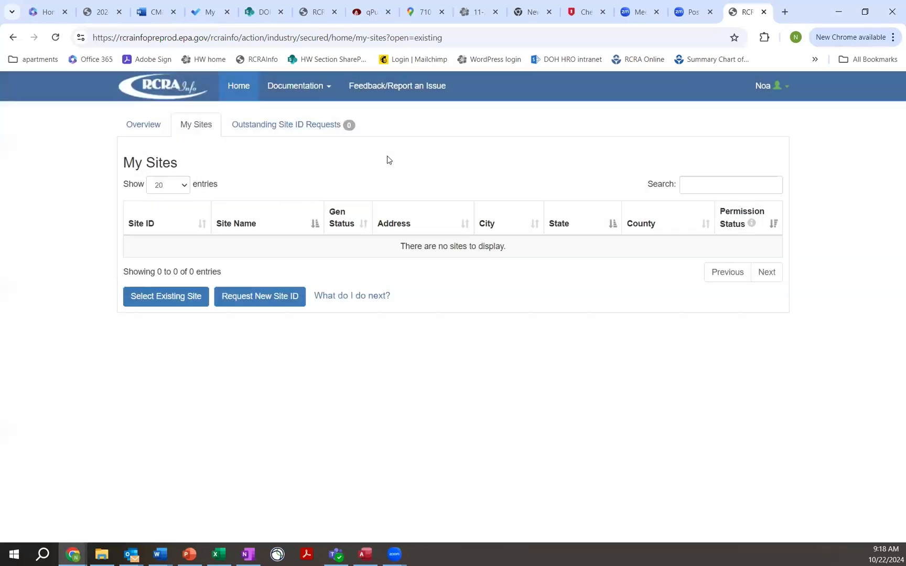
Search existing sites by the name "longs drug store" in Hawaii and select all sites on the first results page.
click(167, 299)
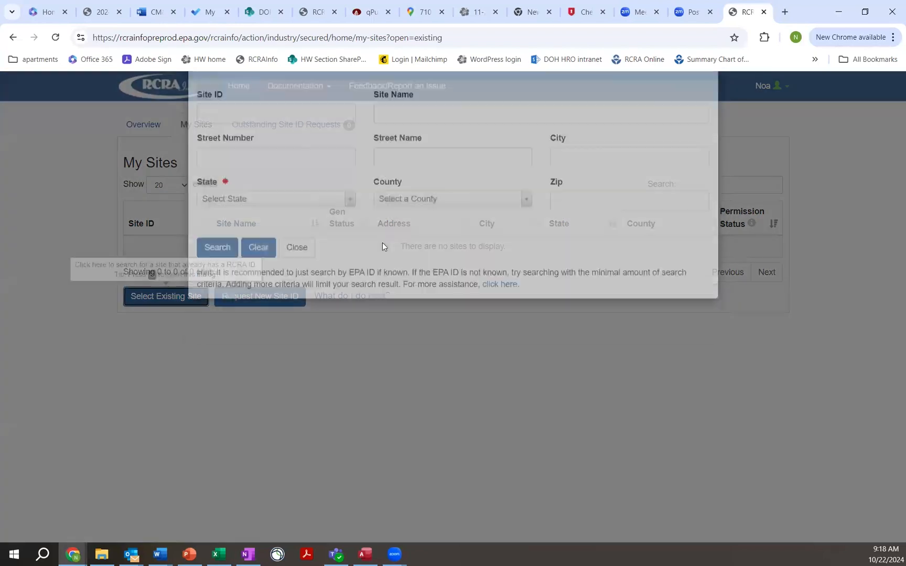
click(406, 148)
text(longs drug store)
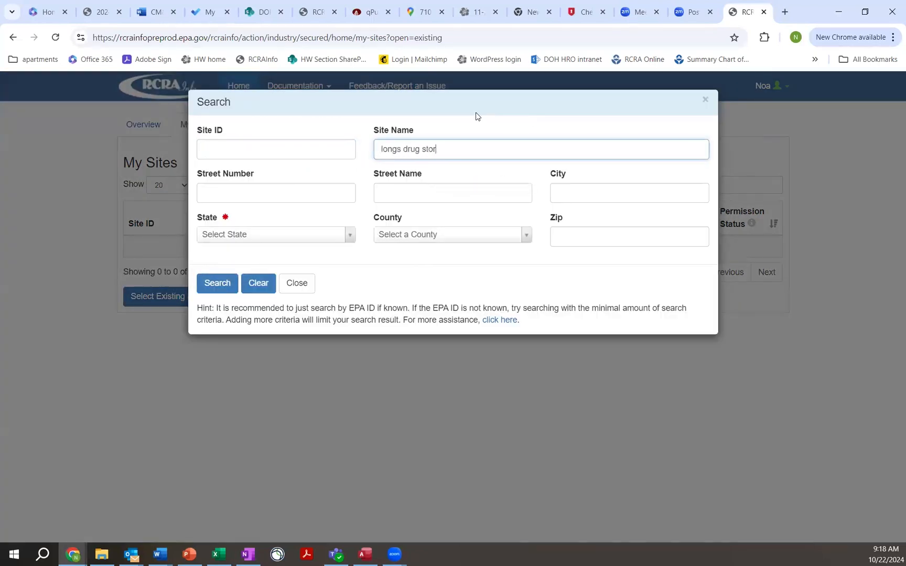
click(348, 239)
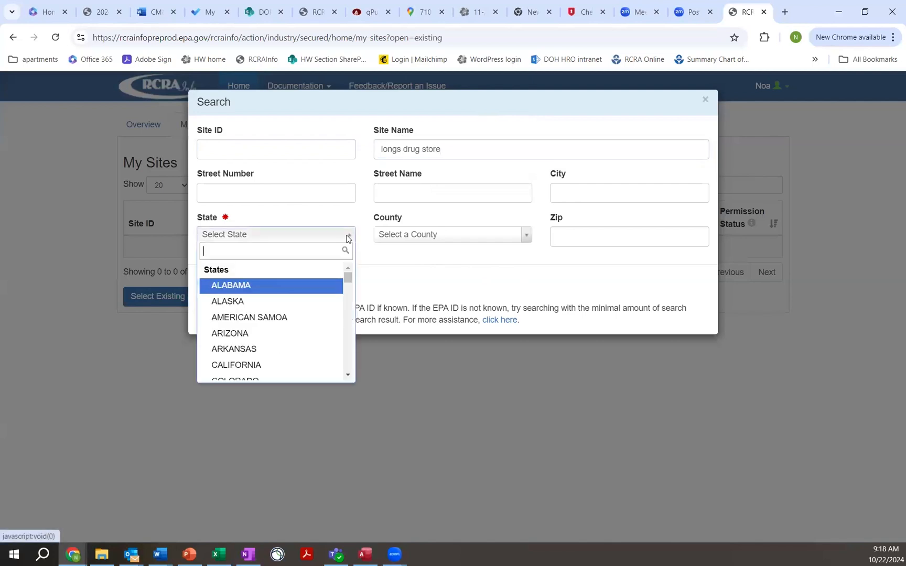
scroll(348, 310, down, 2)
scroll(336, 315, down, 2)
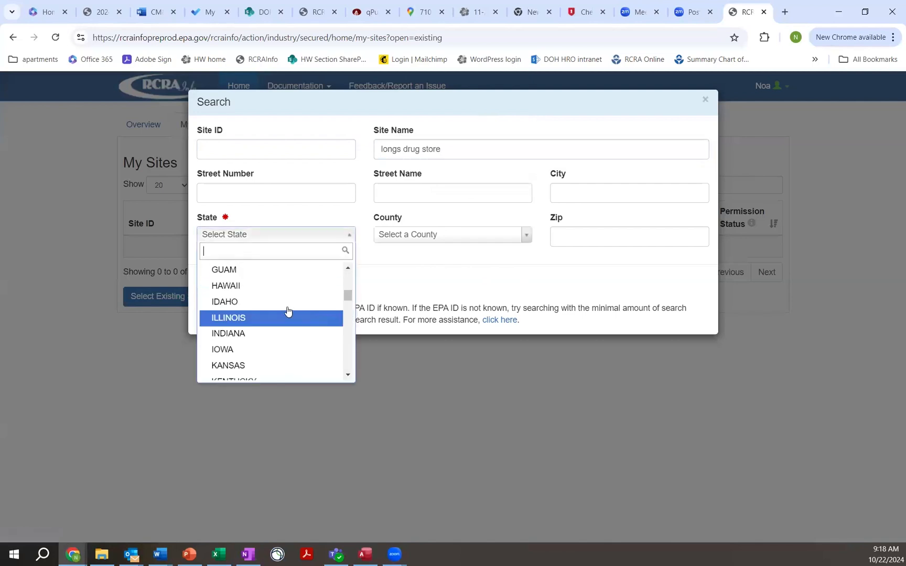
click(251, 286)
click(215, 288)
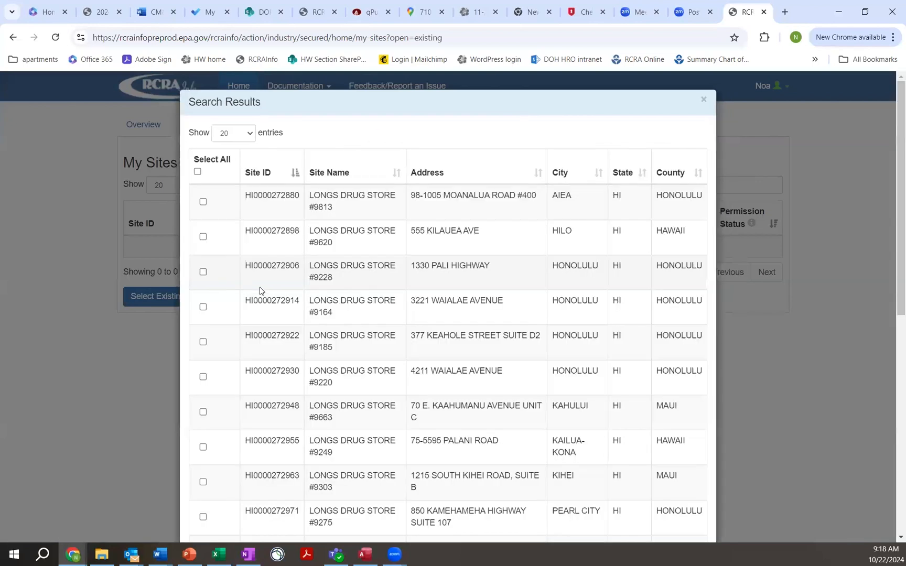
click(197, 171)
scroll(241, 393, down, 8)
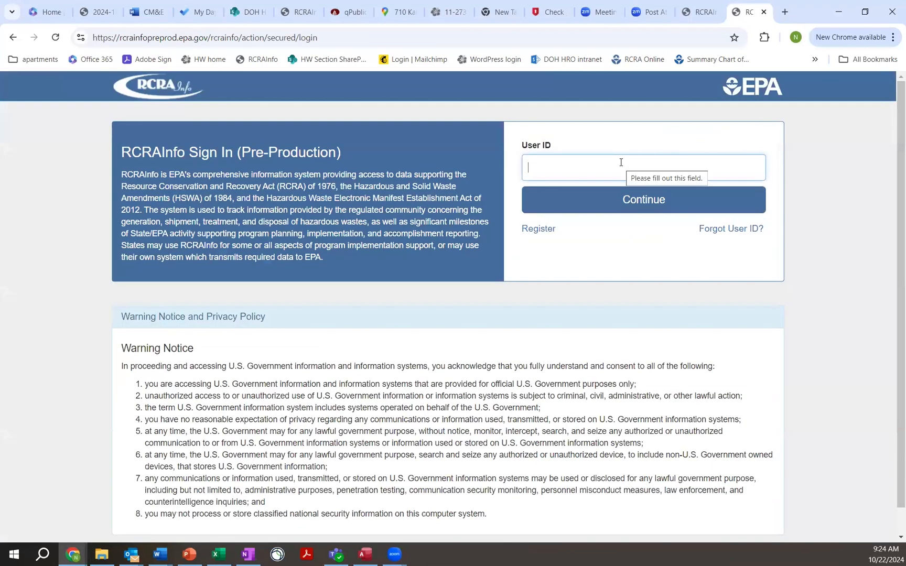
Enter the account's user ID on the RCRAInfo Pre-Production sign-in page and continue to Login.gov.
click(618, 163)
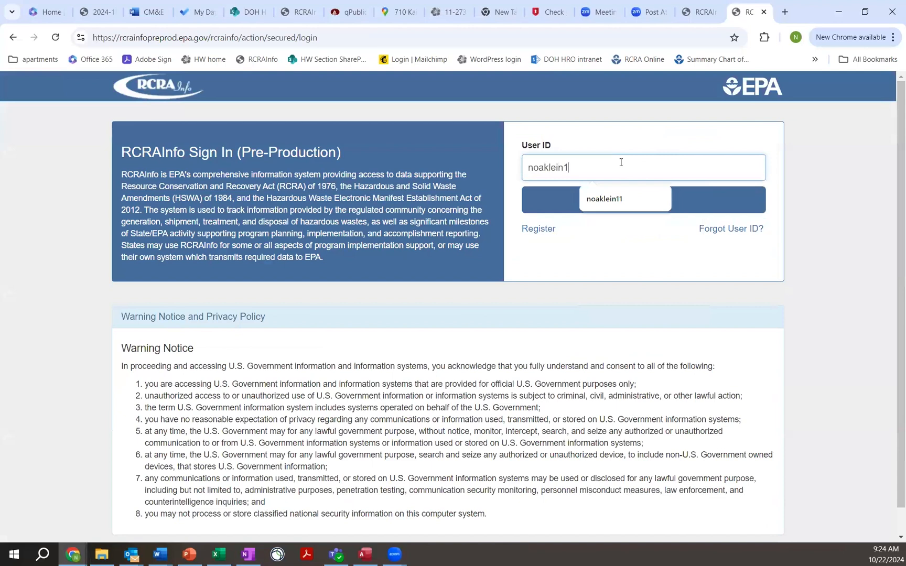
key(Return)
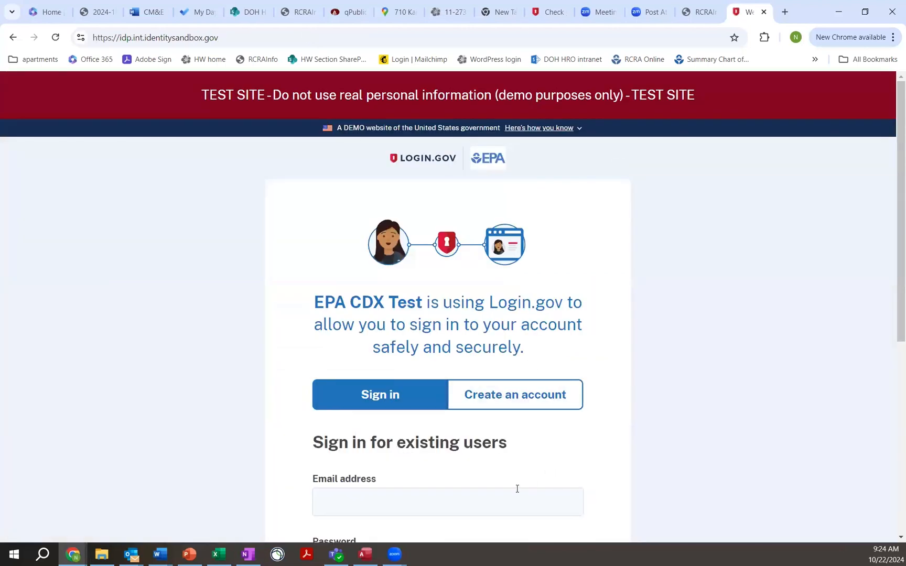
Sign in to Login.gov with the account's email address and password.
click(508, 499)
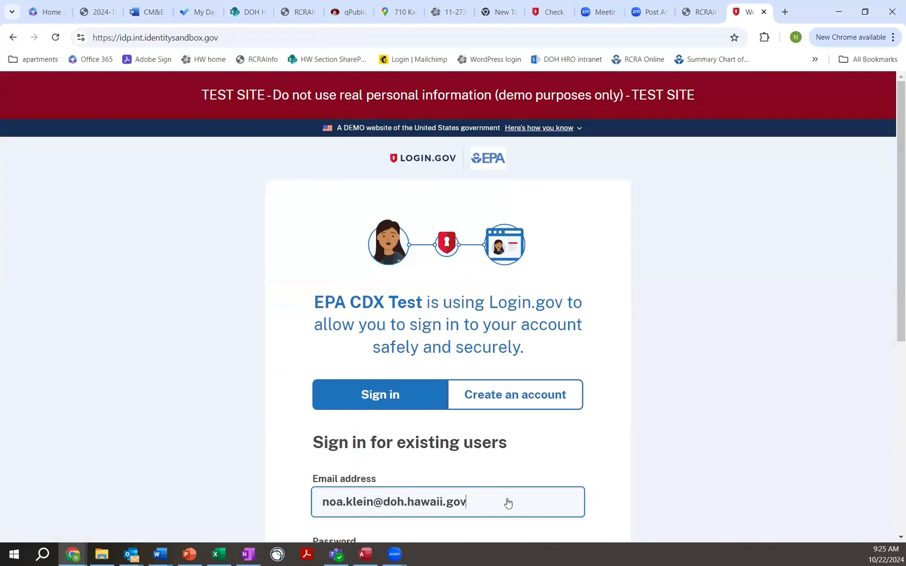
key(Tab)
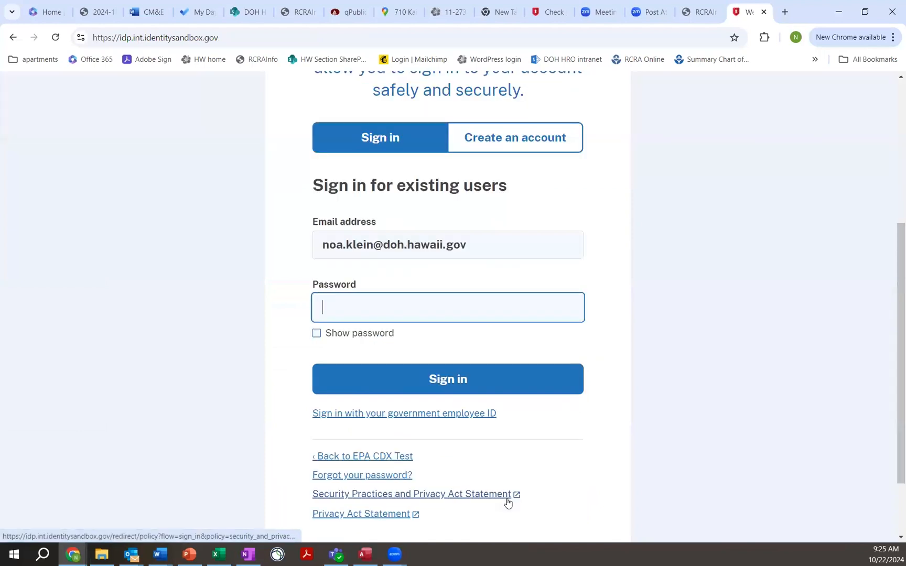
text(**************)
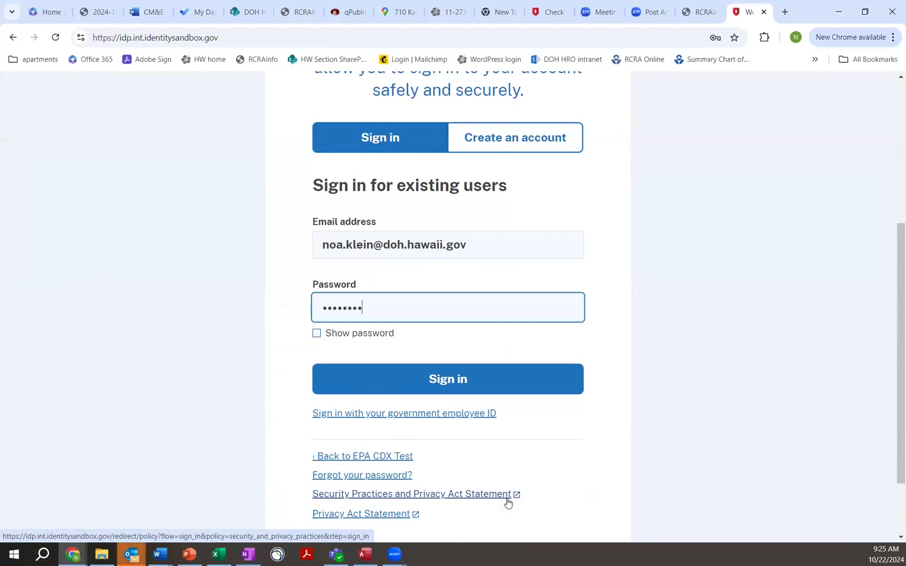
key(Return)
click(403, 435)
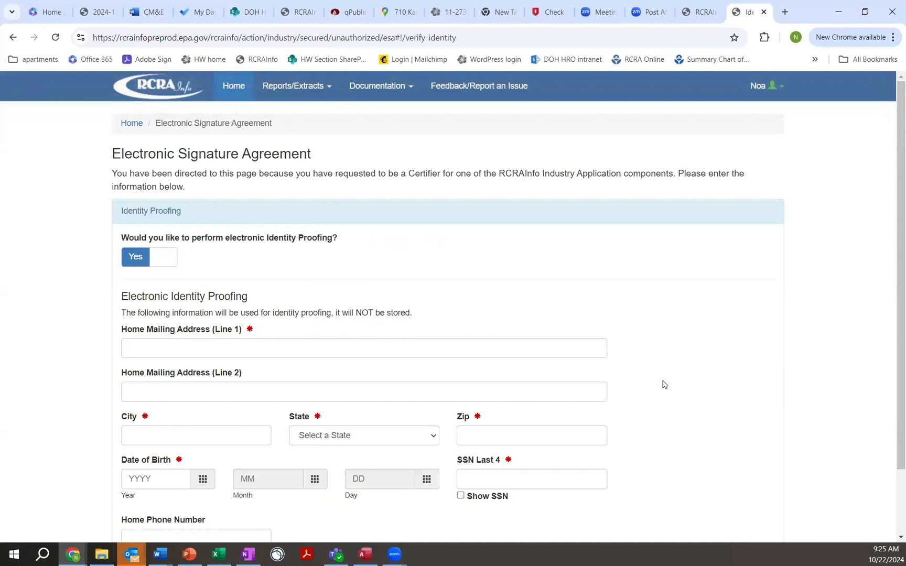
Review the electronic identity proofing fields and set electronic Identity Proofing to No to use the paper Electronic Signature Agreement.
scroll(663, 384, down, 1)
drag(121, 271, 146, 274)
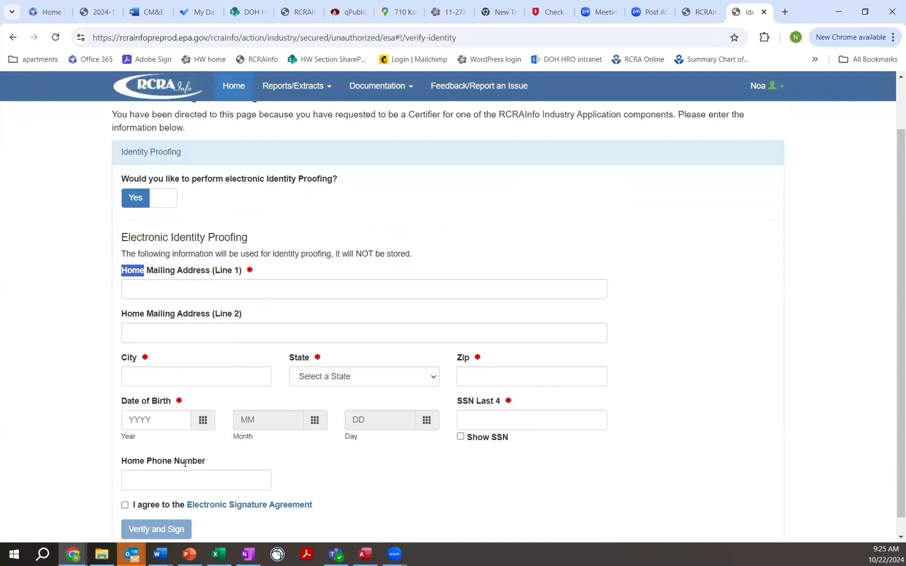
click(156, 180)
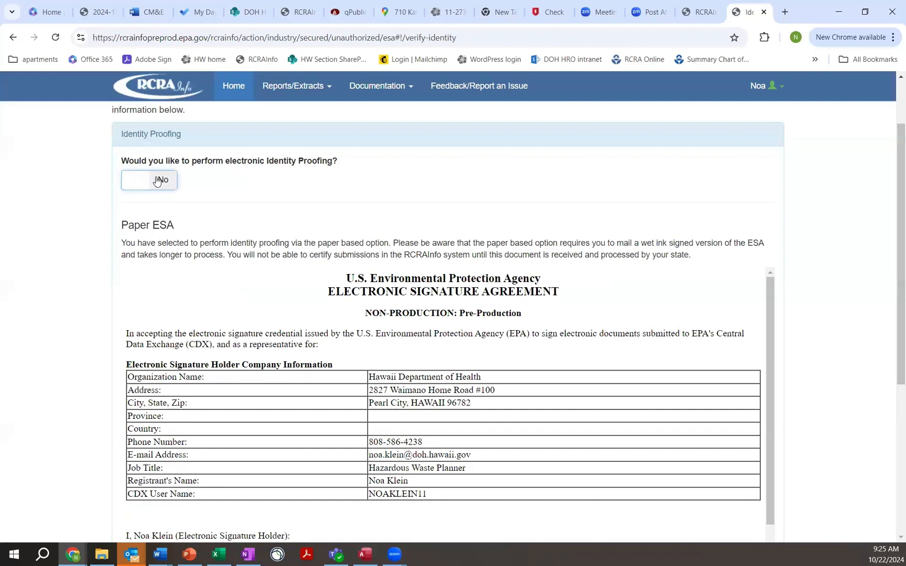
scroll(571, 343, down, 12)
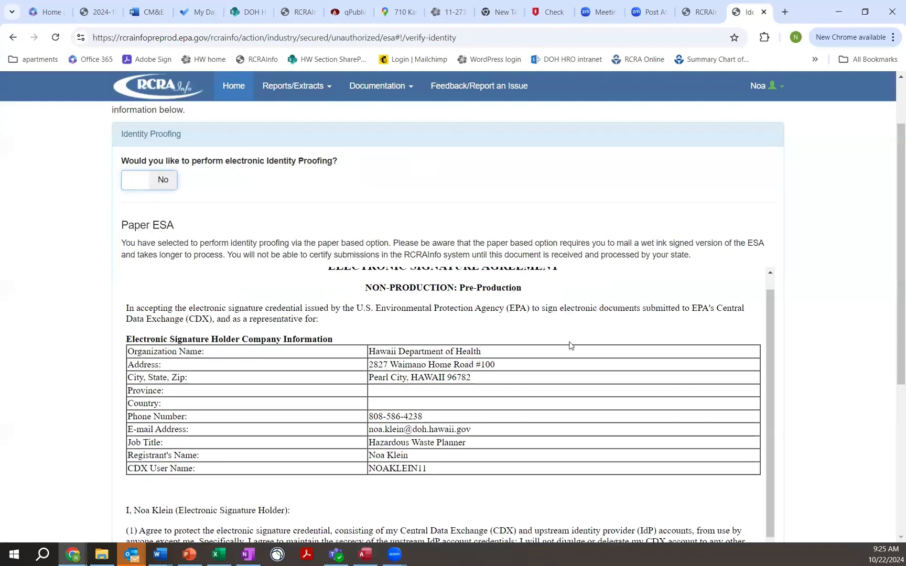
Review the paper Electronic Signature Agreement through its signature block and mailing address, and print it to Adobe PDF.
scroll(749, 341, down, 5)
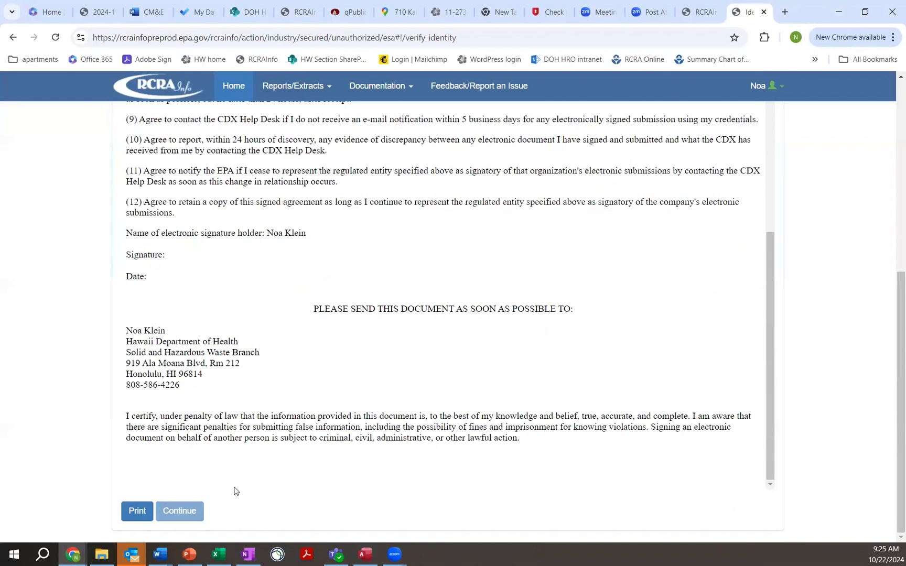
click(126, 517)
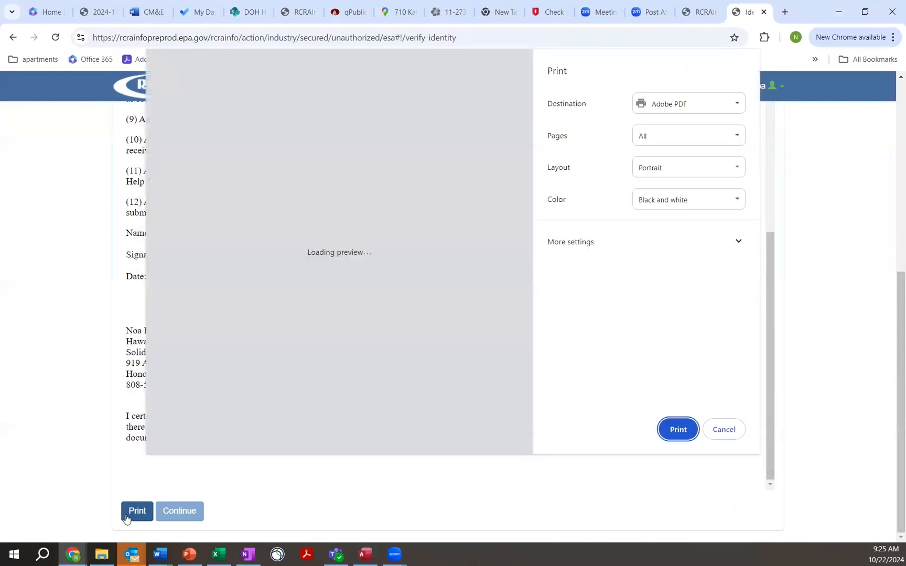
click(677, 430)
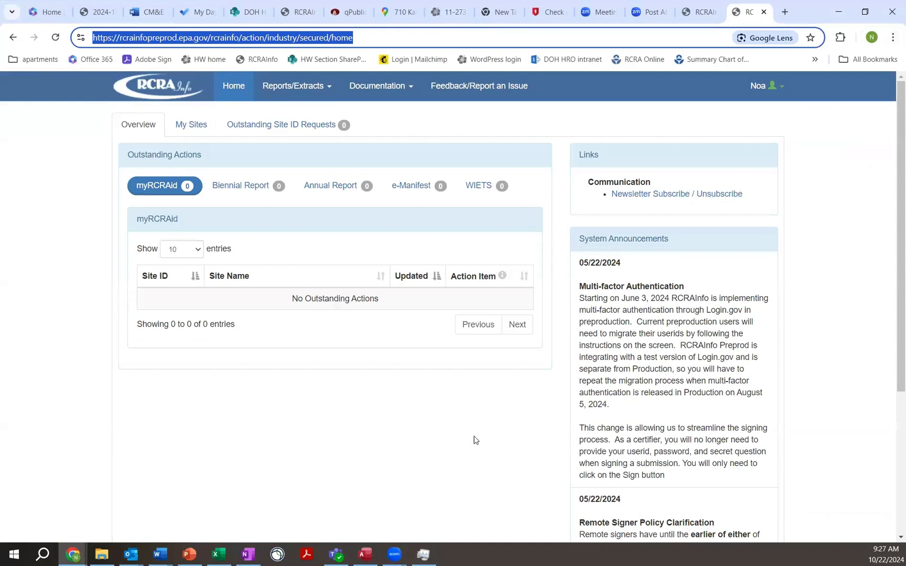
Open the HAWI WIND FARM site details from the My Sites list and zoom its map out to show the Hawaiian Islands.
click(194, 125)
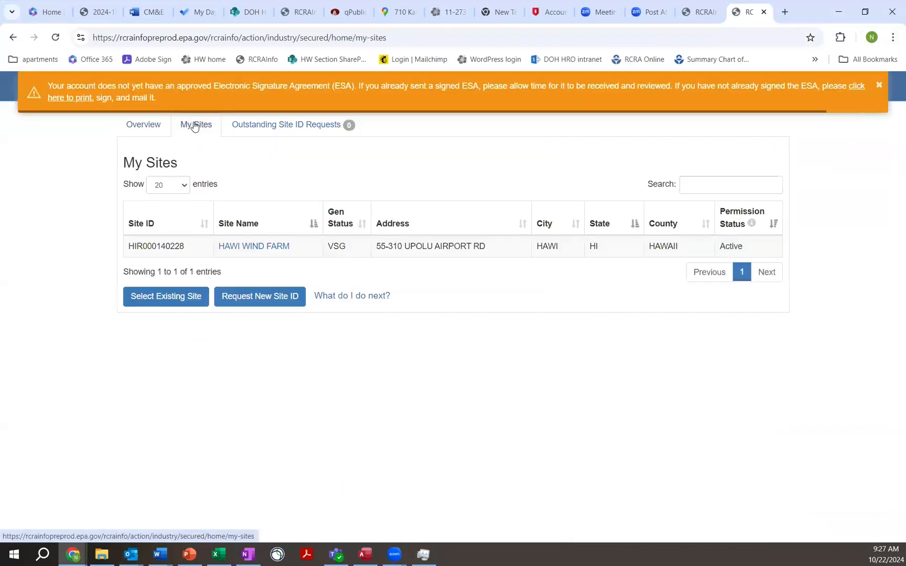
click(261, 247)
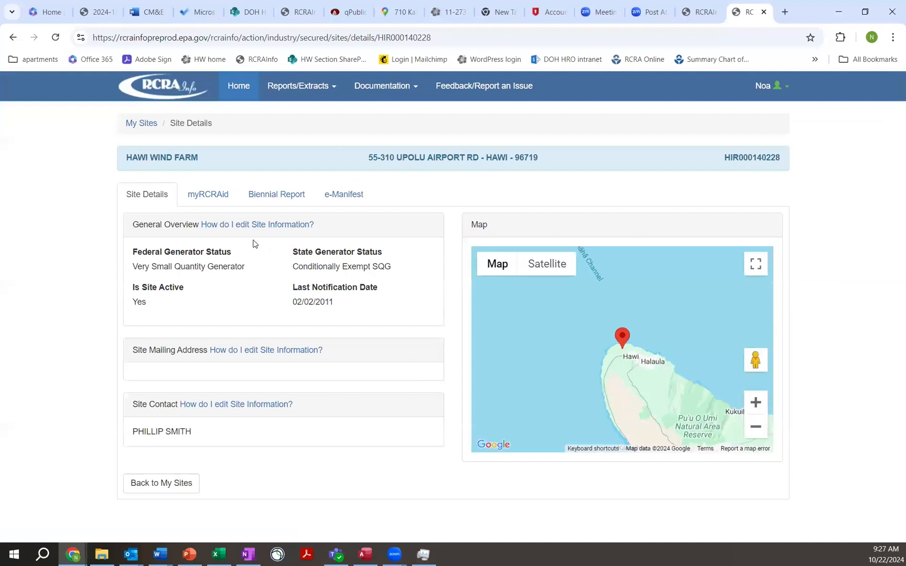
click(758, 428)
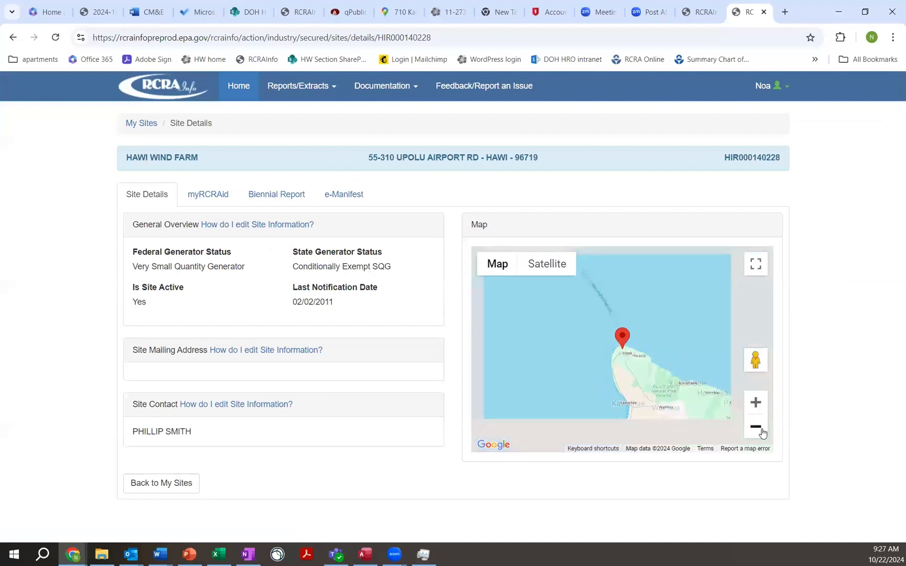
click(758, 429)
click(761, 432)
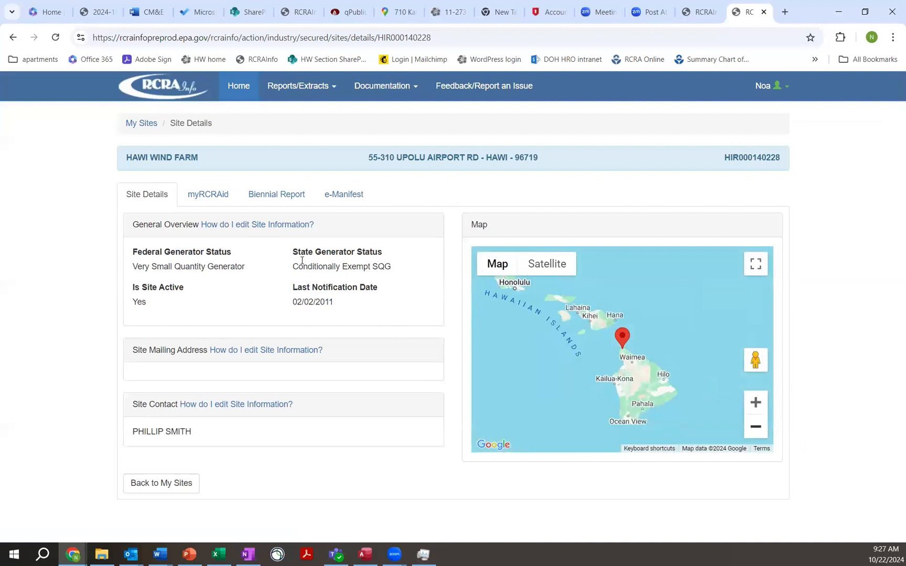
View the myRCRAid dashboard and the e-Manifest dashboard for the HAWI WIND FARM site.
click(222, 203)
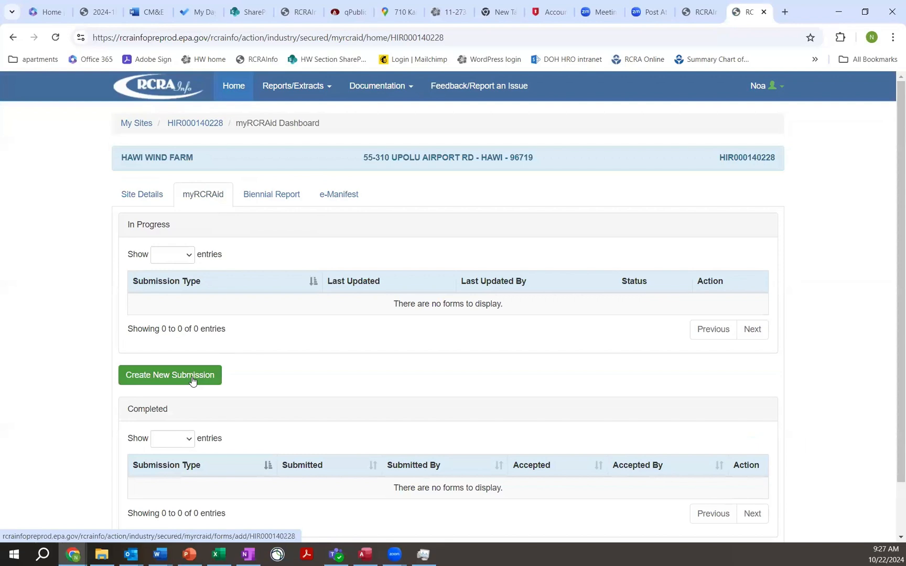
click(318, 205)
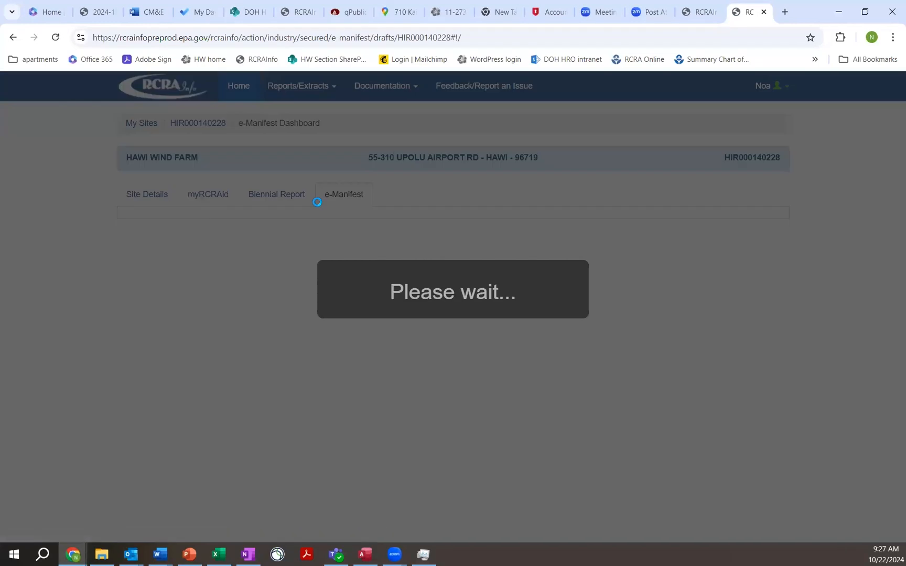